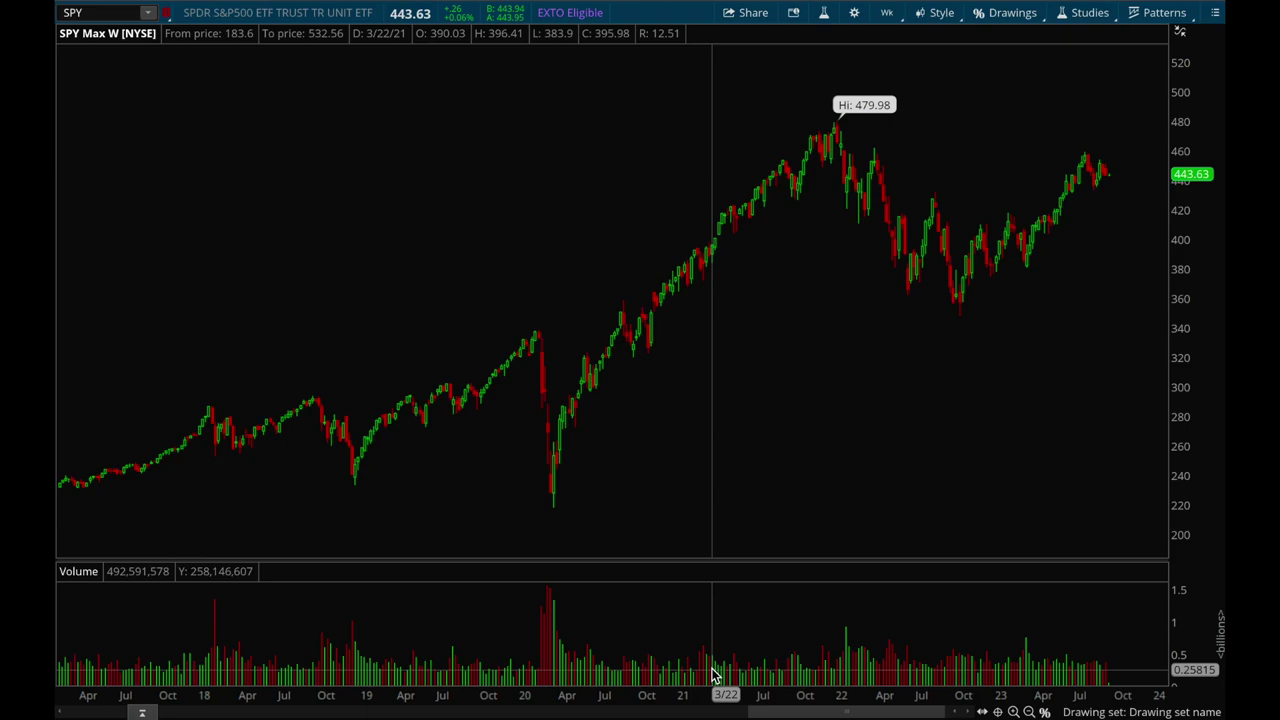
- Pick Fibonacci Retracements from the Drawing Tools menu for the SPY weekly chart
left_click(1013, 14)
mouse_move(1024, 158)
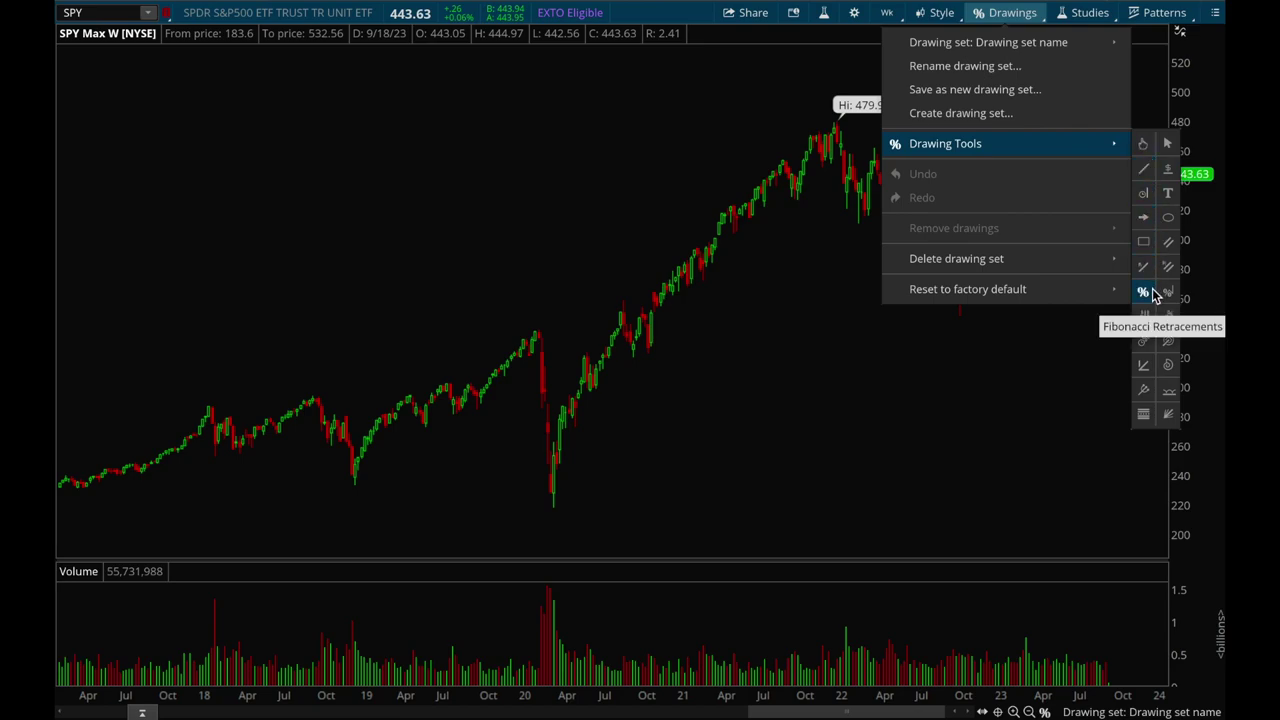
left_click(1144, 292)
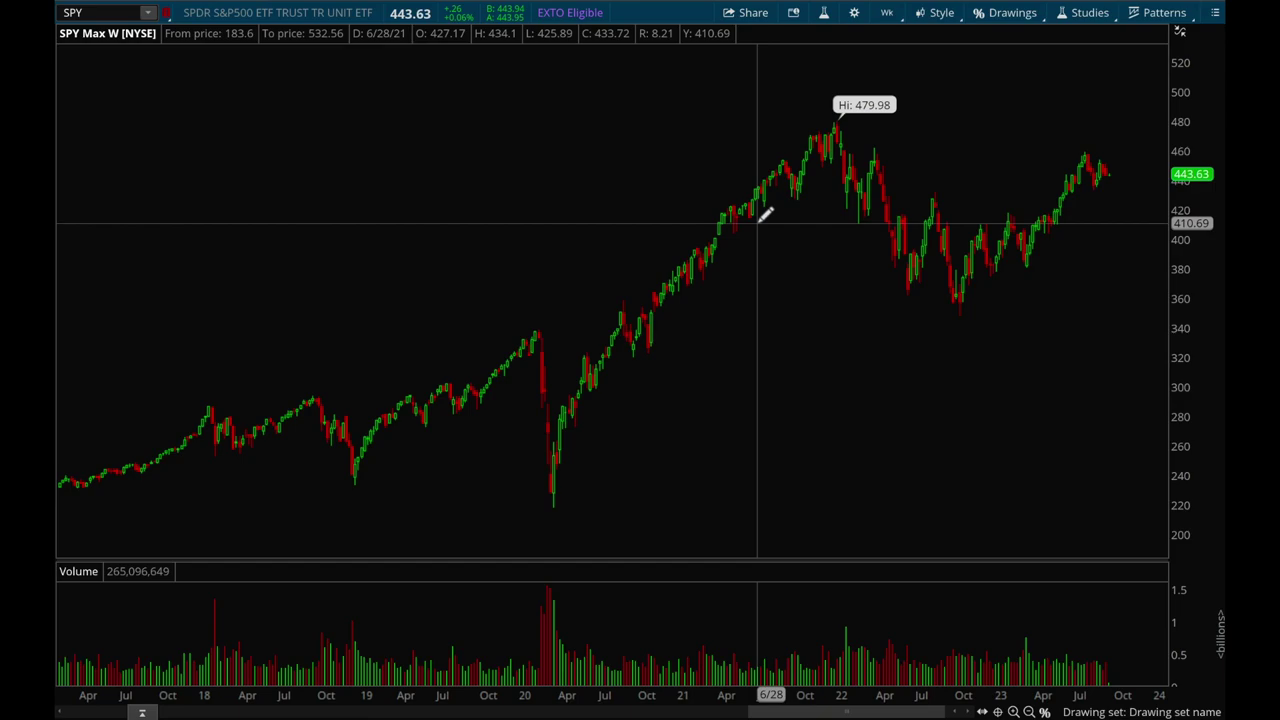
- Zoom into 2018–2020 and draw the retracement from the $339.61 February 2020 high to the $217.83 low
mouse_move(757, 224)
left_mouse_down()
mouse_move(334, 234)
mouse_move(431, 254)
mouse_move(437, 500)
mouse_move(350, 575)
mouse_move(300, 589)
left_mouse_up()
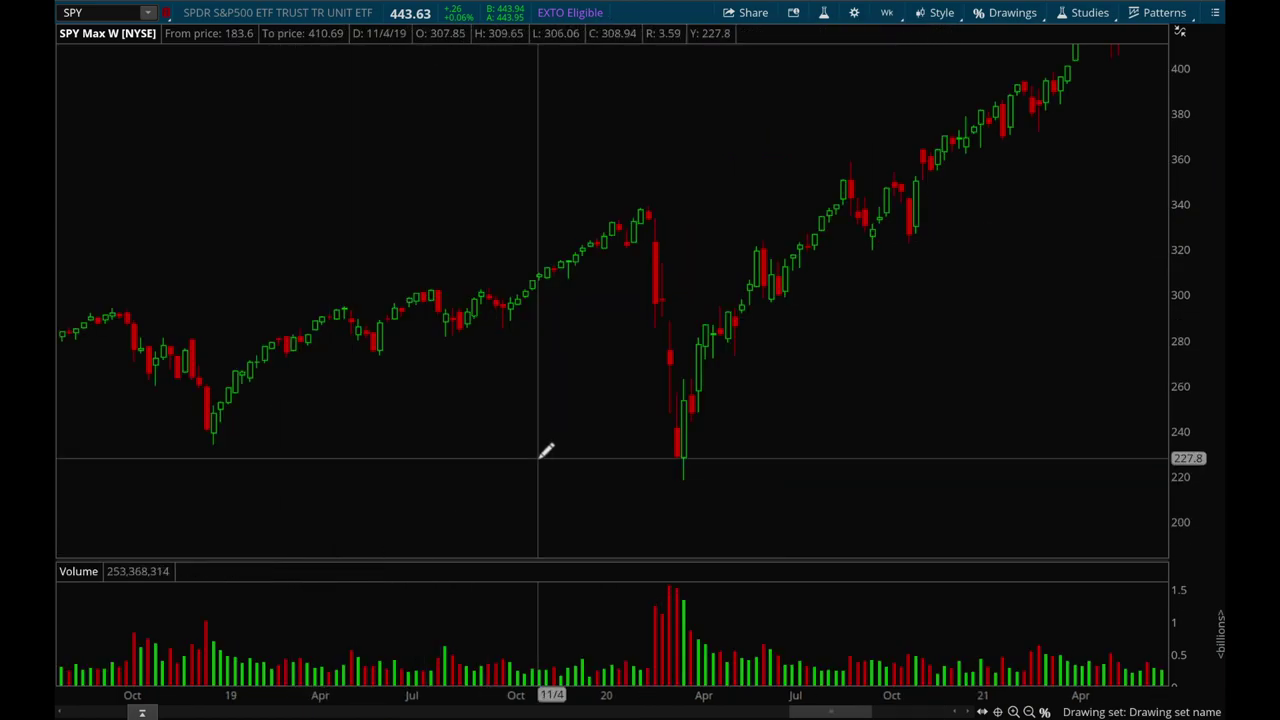
scroll(546, 451, "up", 10)
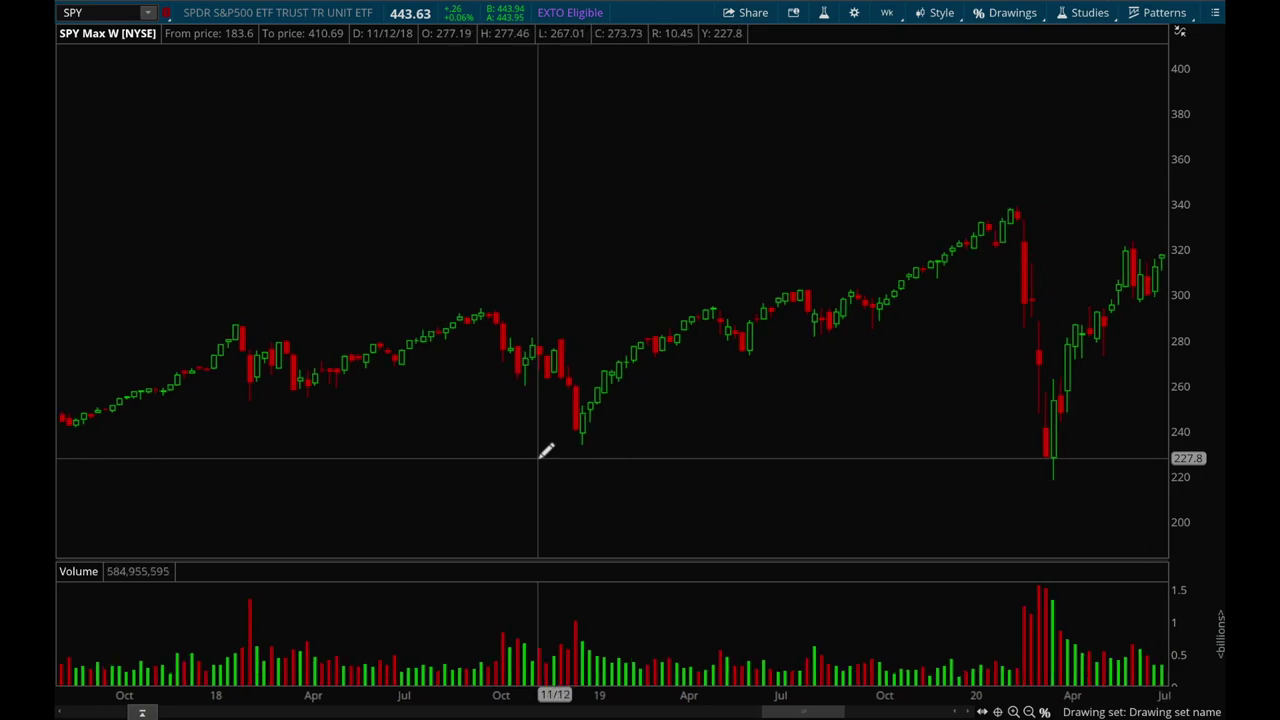
scroll(546, 451, "down", 2)
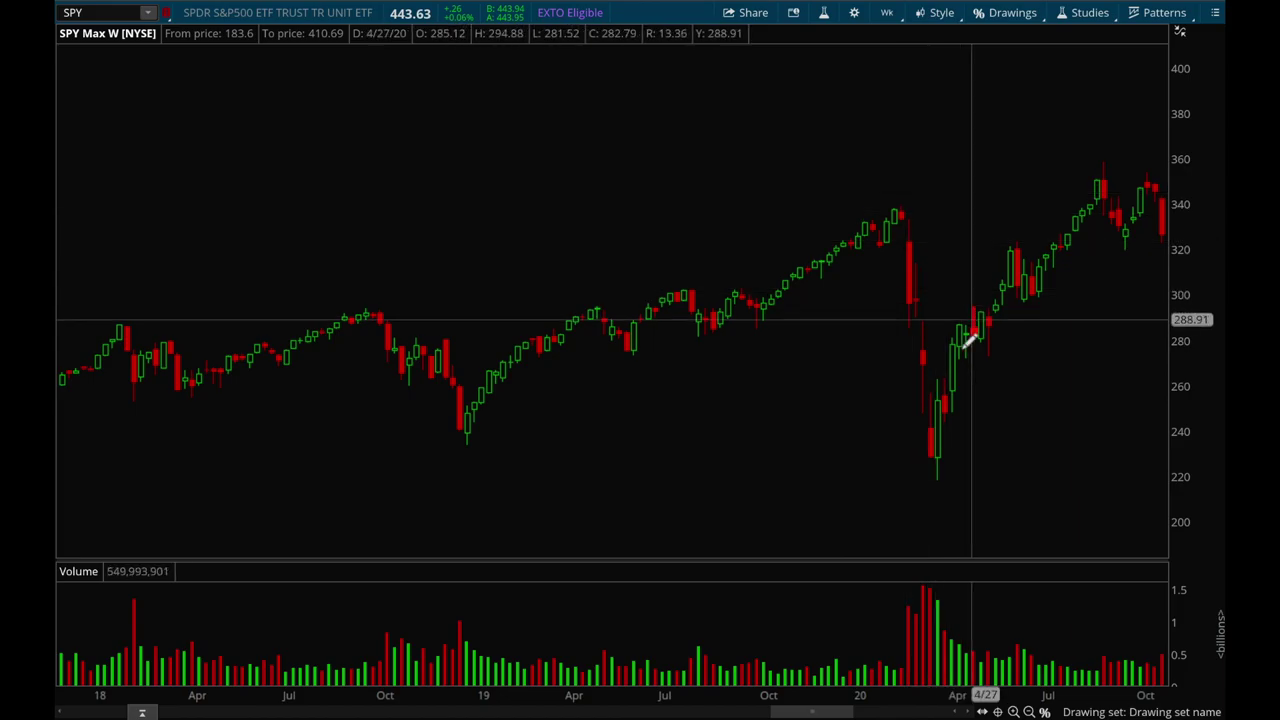
left_click(903, 207)
left_click(983, 455)
left_click_drag(985, 492, 986, 480)
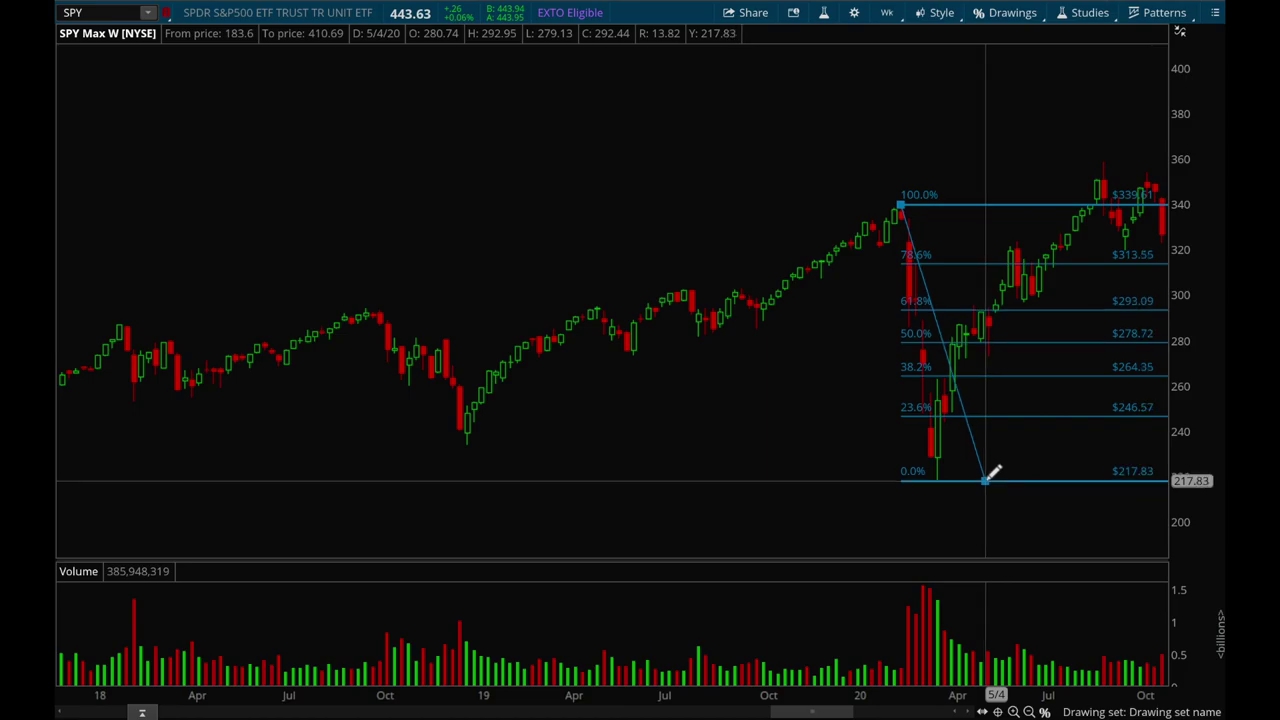
scroll(1080, 451, "down", 3)
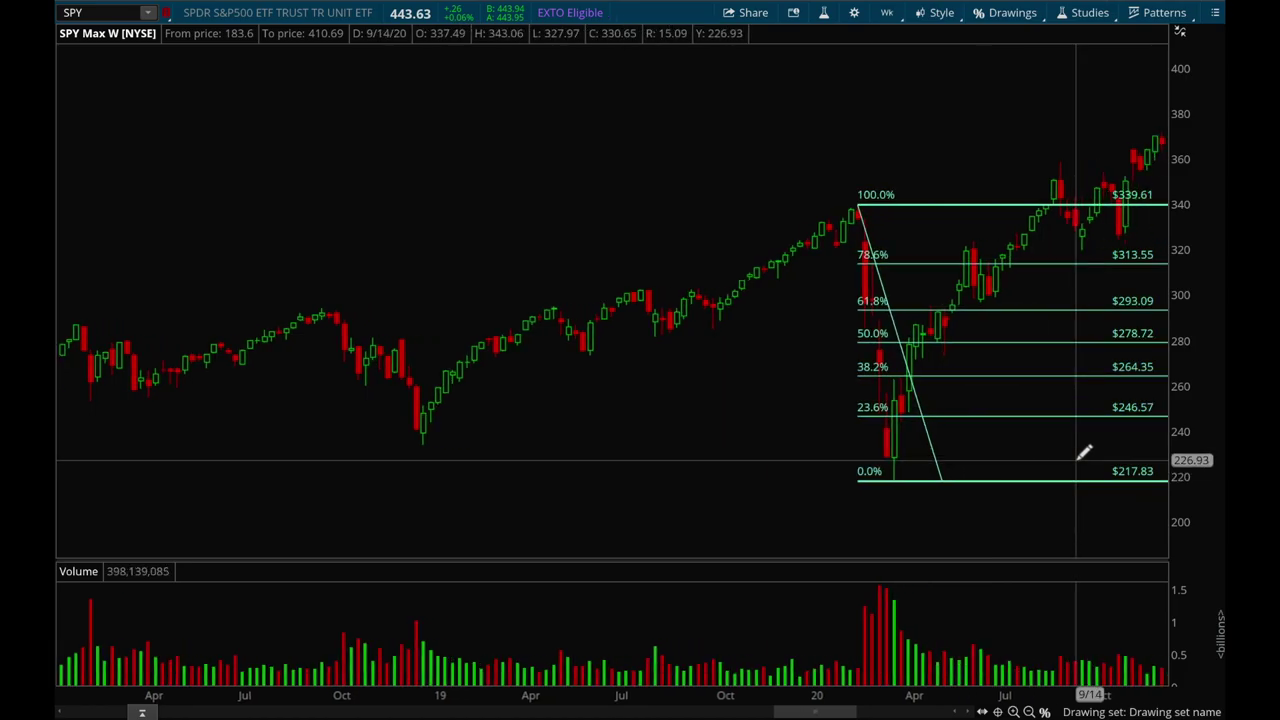
scroll(1048, 518, "down", 10)
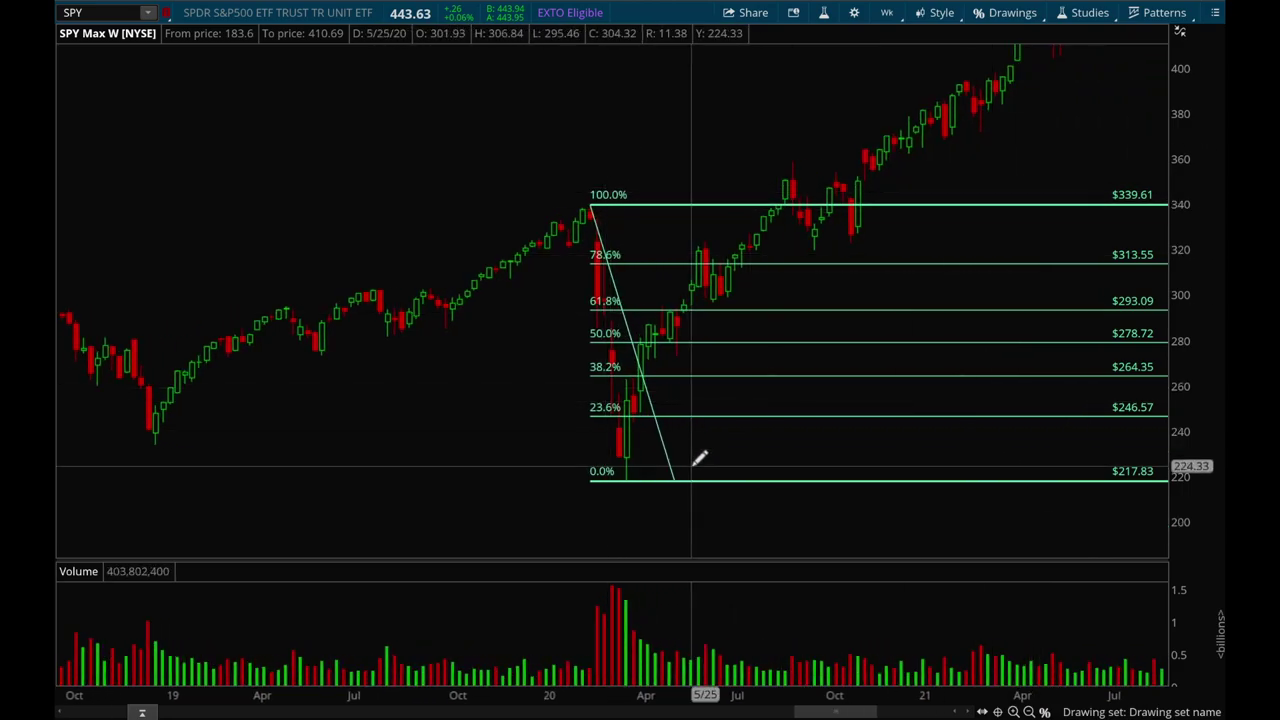
left_click(1027, 712)
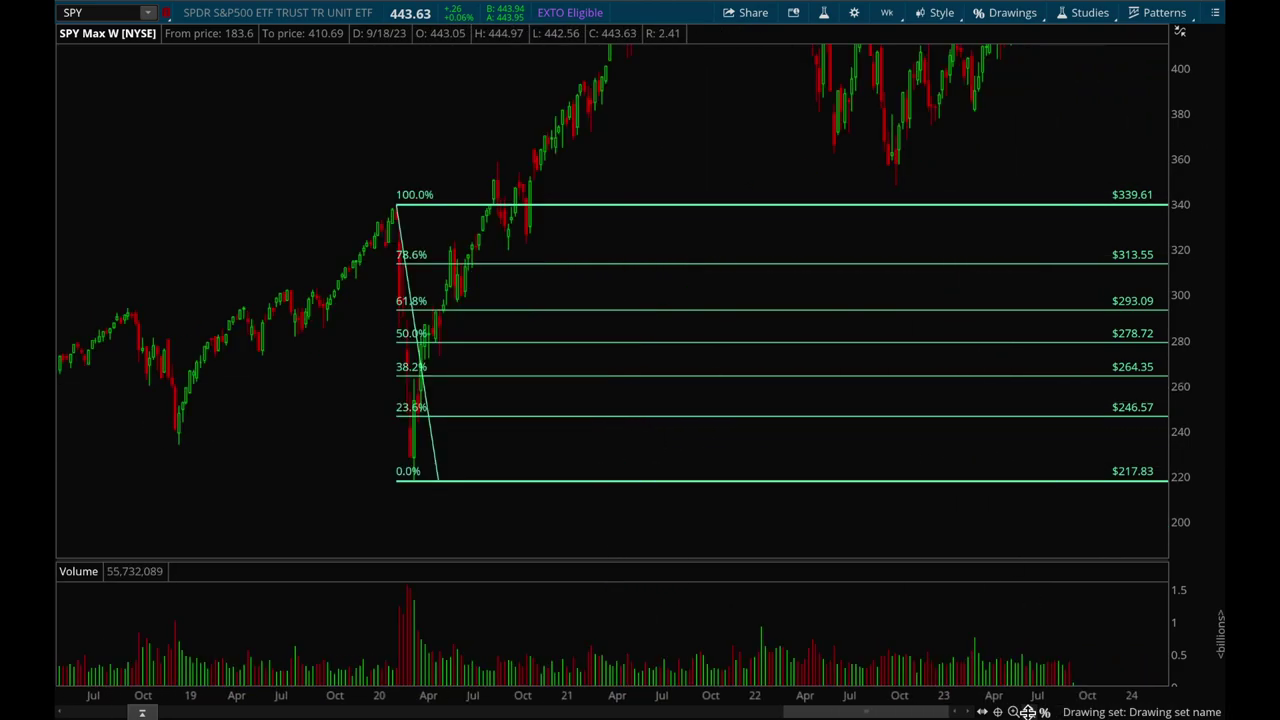
left_click(1027, 712)
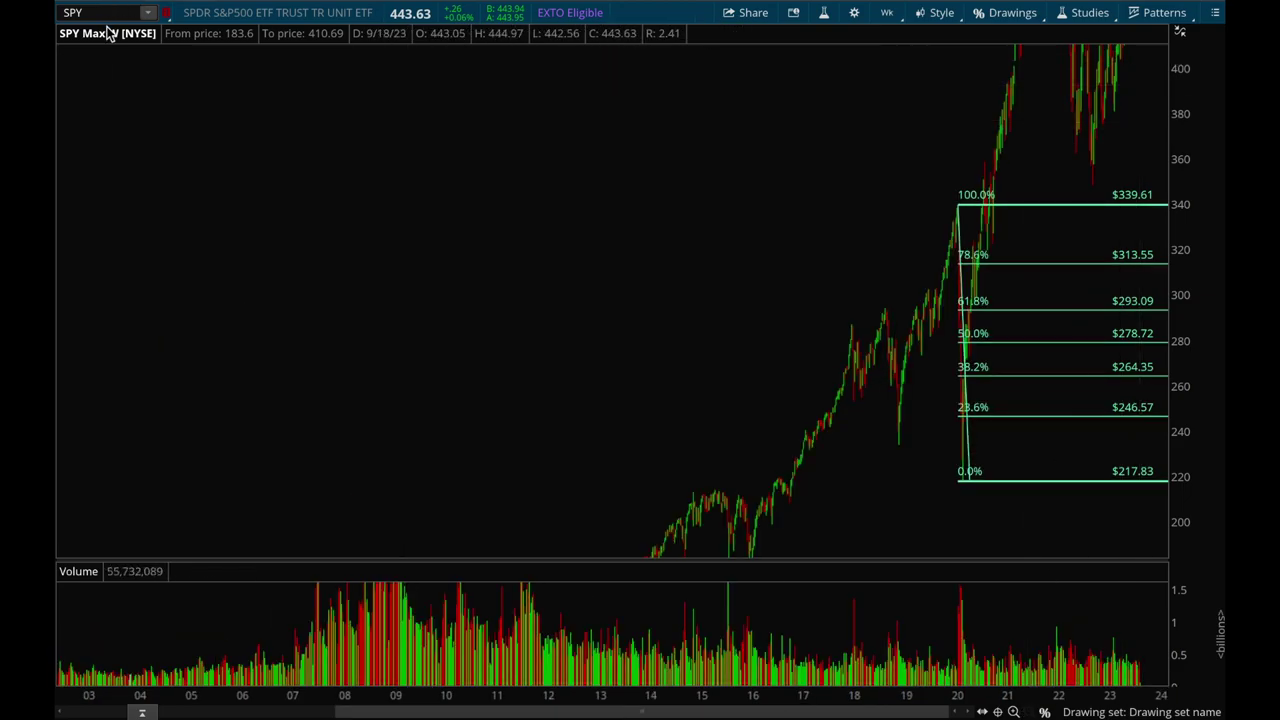
key("BackSpace")
key("BackSpace")
key("Return")
type("C")
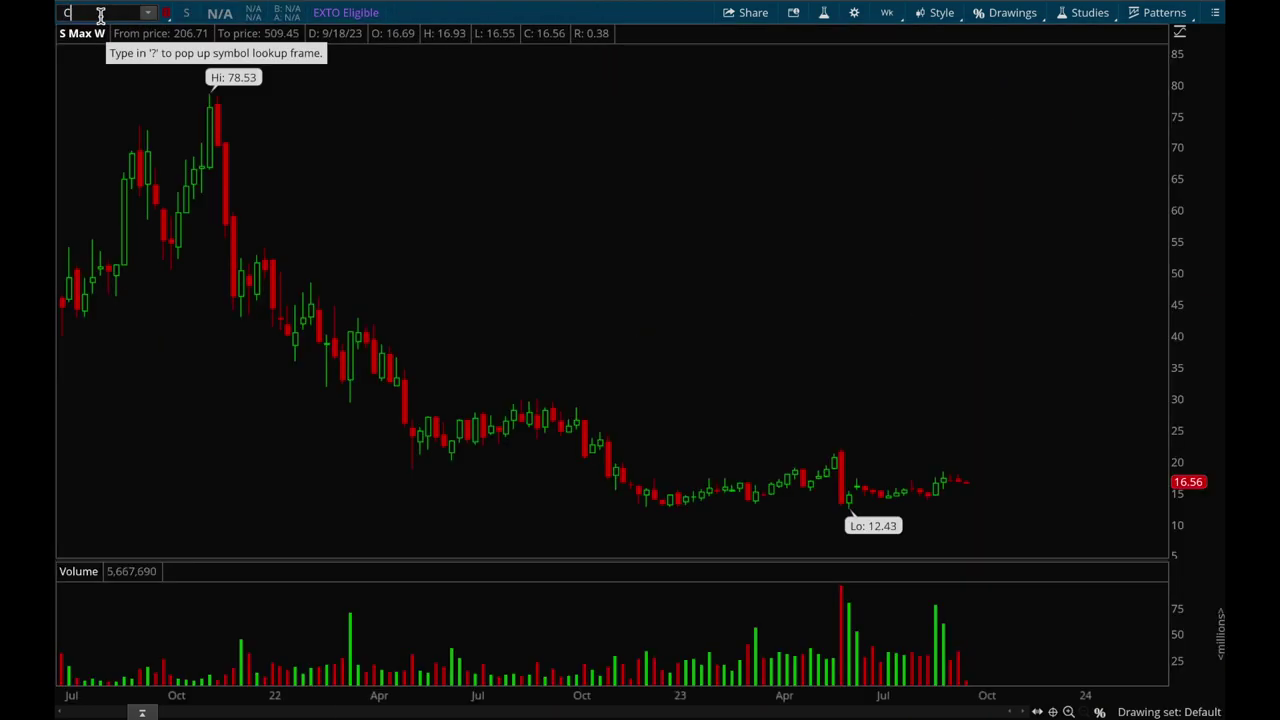
key("Return")
type("SPU")
key("Return")
type("Y")
key("BackSpace")
type("S")
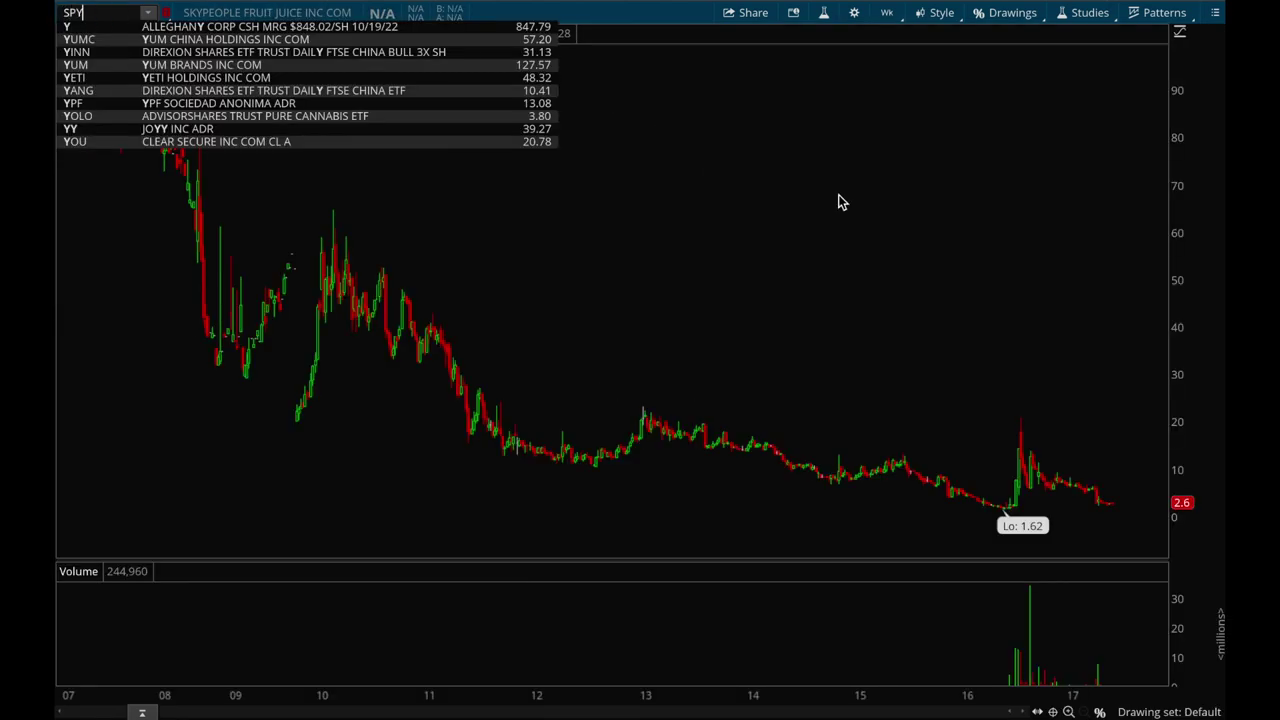
type("PY")
key("Return")
left_click_drag(1051, 214, 731, 225)
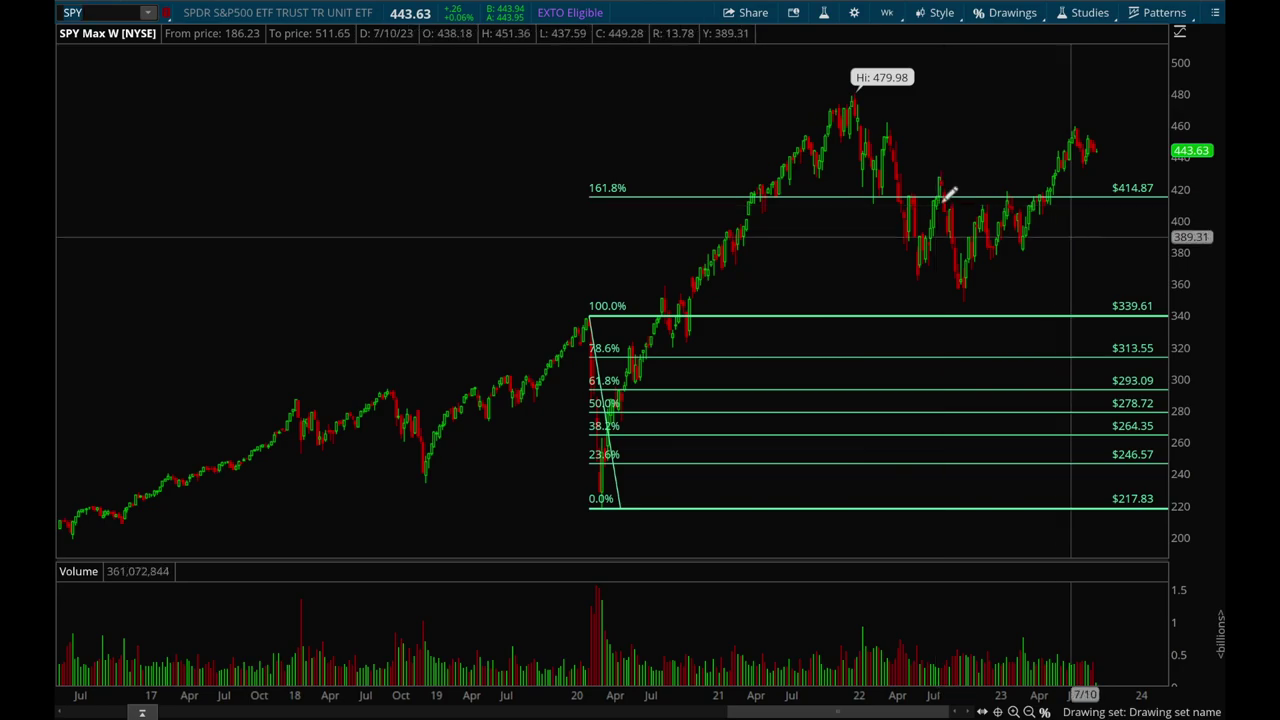
- Zoom the SPY chart from April 2020 to the latest week so the $414.87 161.8% level shows
mouse_move(1111, 240)
left_mouse_down()
mouse_move(657, 243)
mouse_move(500, 260)
left_mouse_up()
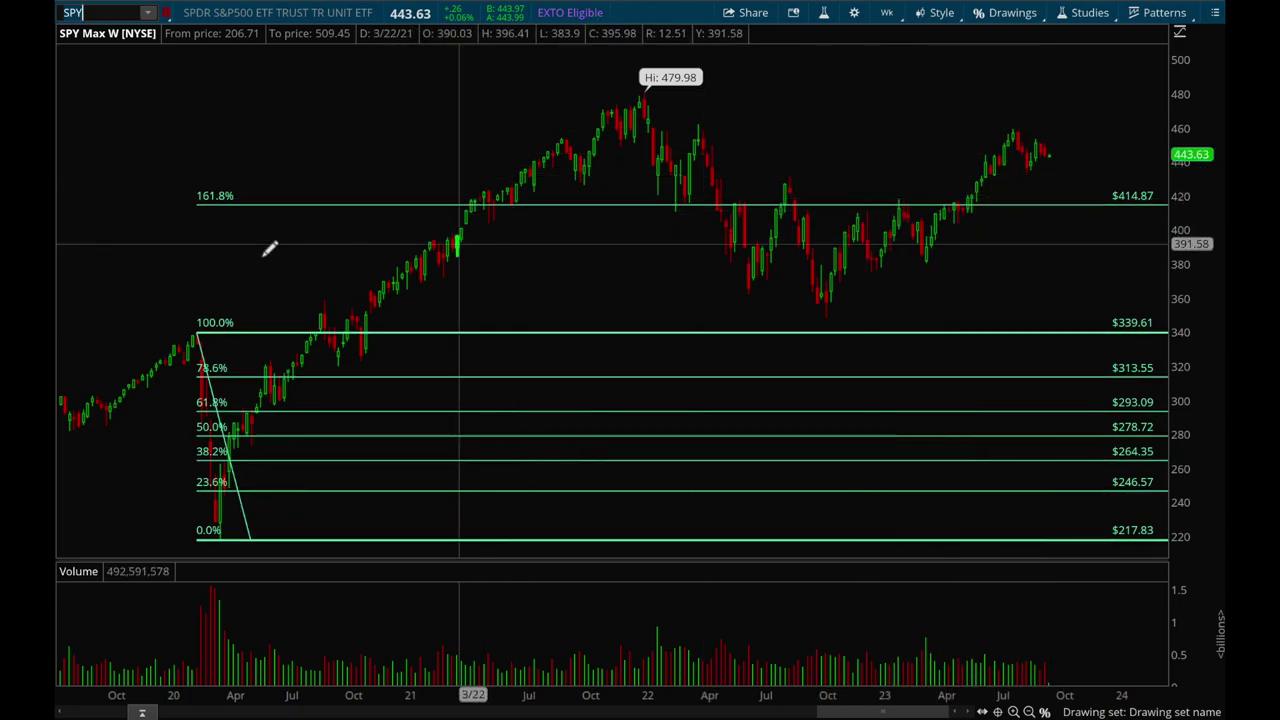
- Delete the SPY Fibonacci drawing, leaving bare price history up to the 479.98 high
scroll(357, 215, "up", 5)
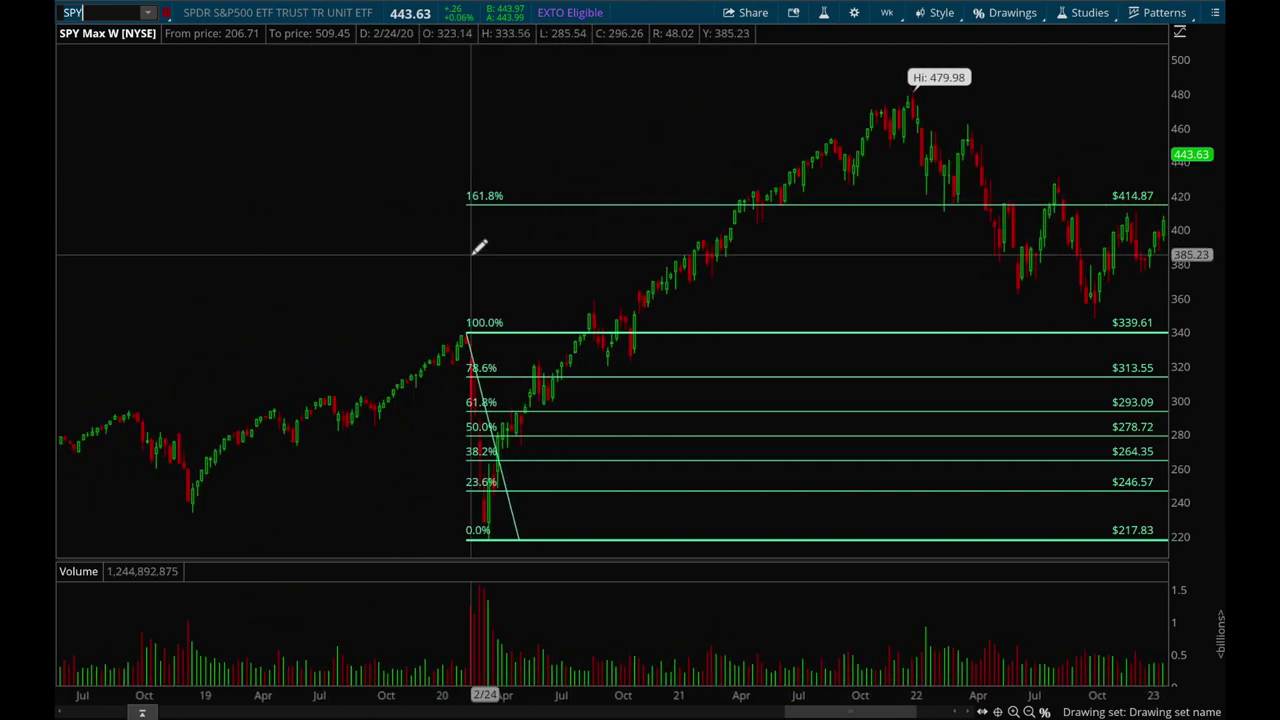
scroll(480, 249, "down", 4)
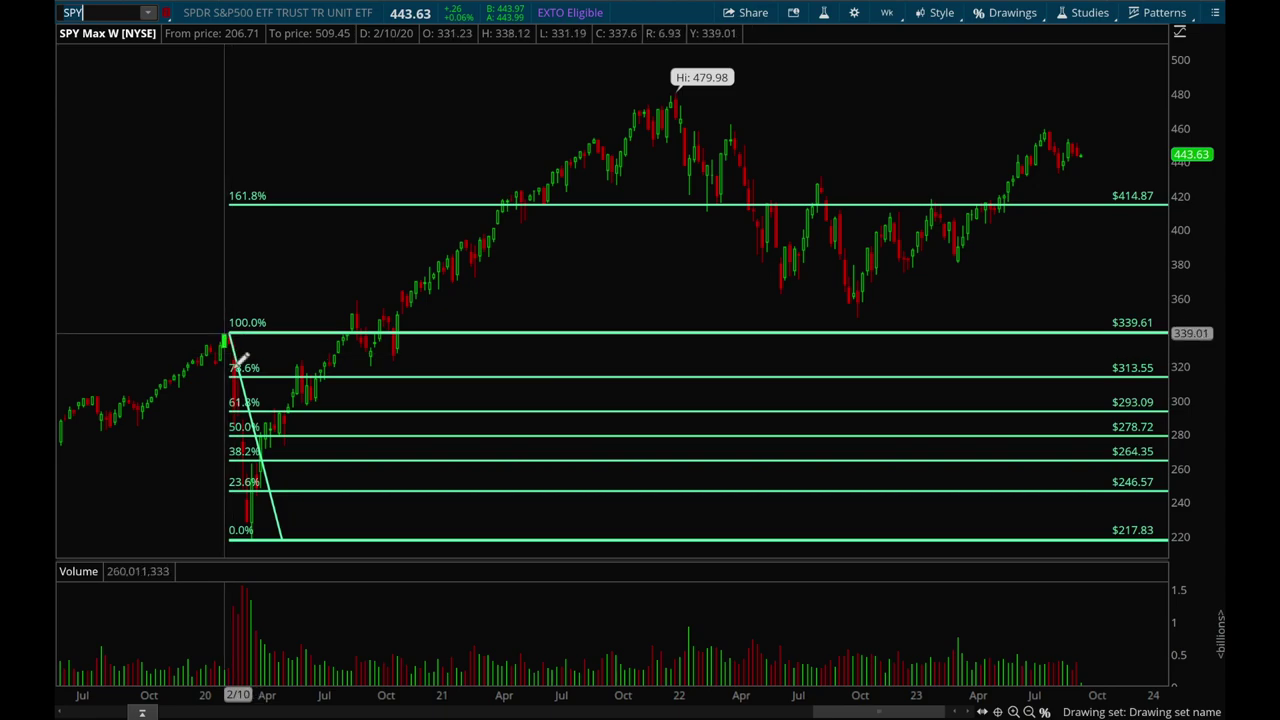
scroll(500, 423, "up", 3)
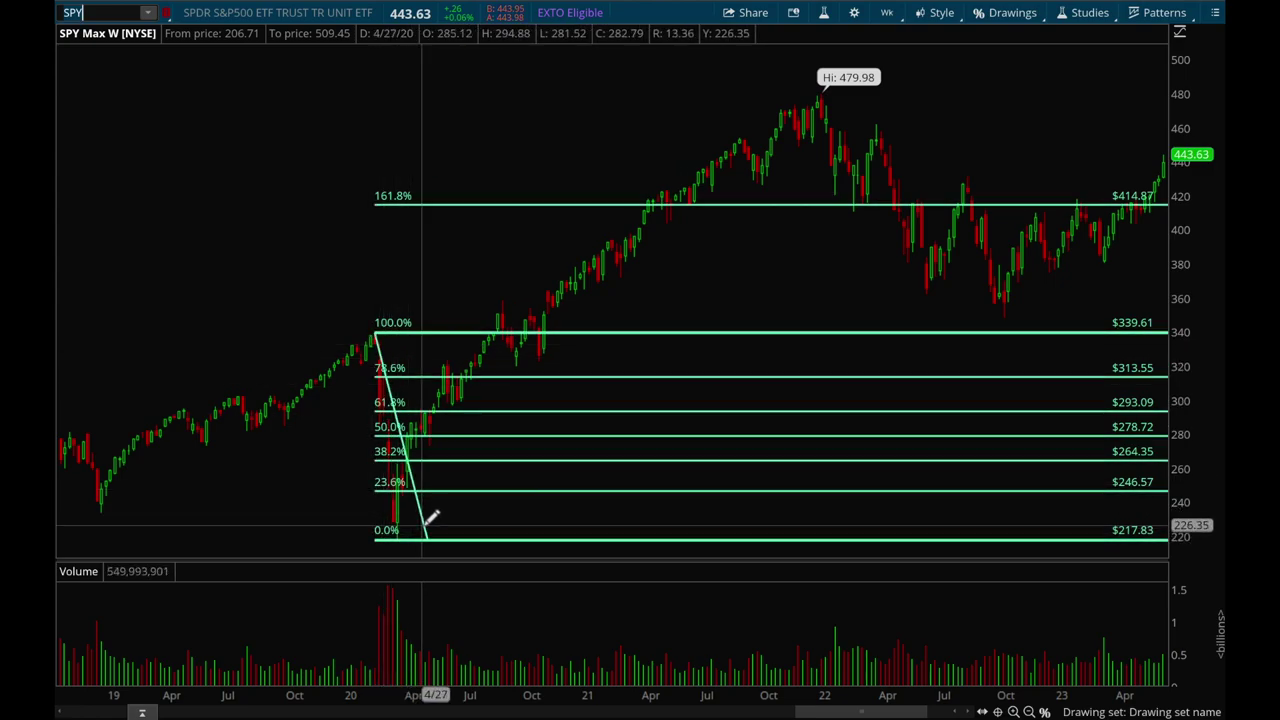
scroll(446, 491, "down", 4)
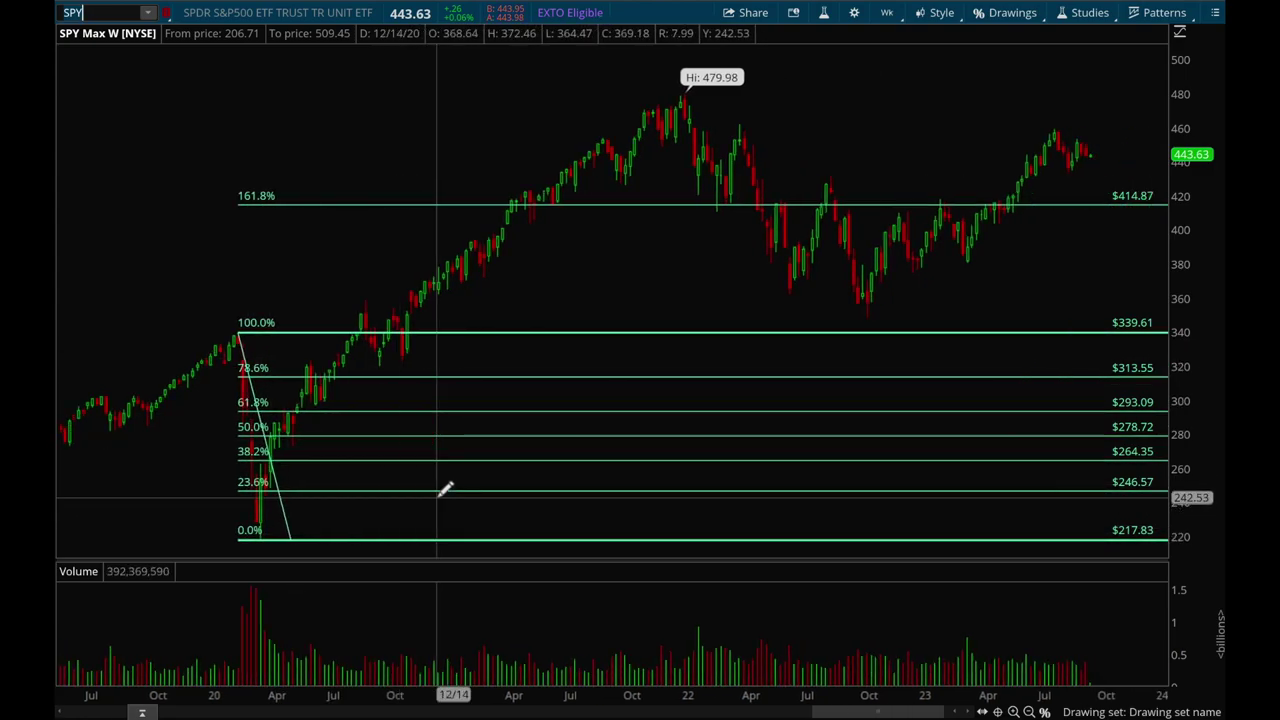
right_click(494, 331)
left_click(569, 356)
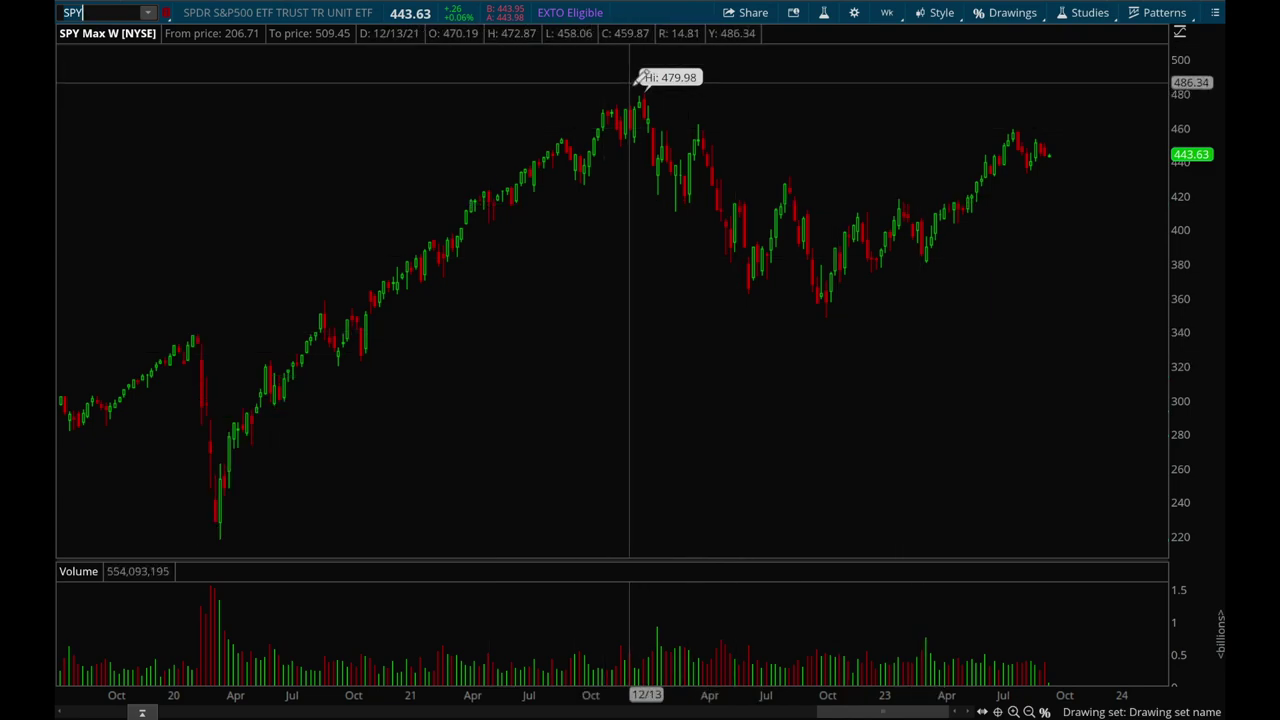
- Draw the SPY retracement from the 479.98 high to 347.1 and compress the price scale to reveal 161.8%
mouse_move(645, 91)
left_mouse_down()
mouse_move(803, 215)
mouse_move(868, 318)
left_mouse_up()
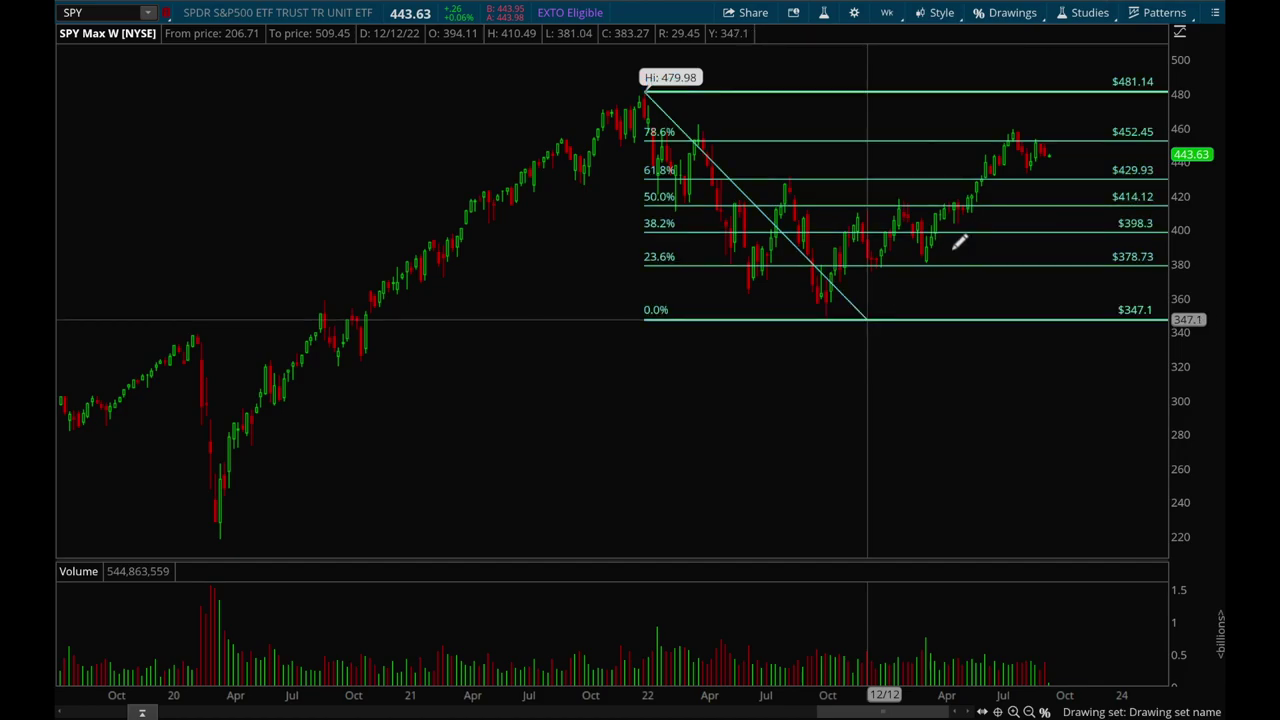
left_click_drag(1185, 59, 1201, 88)
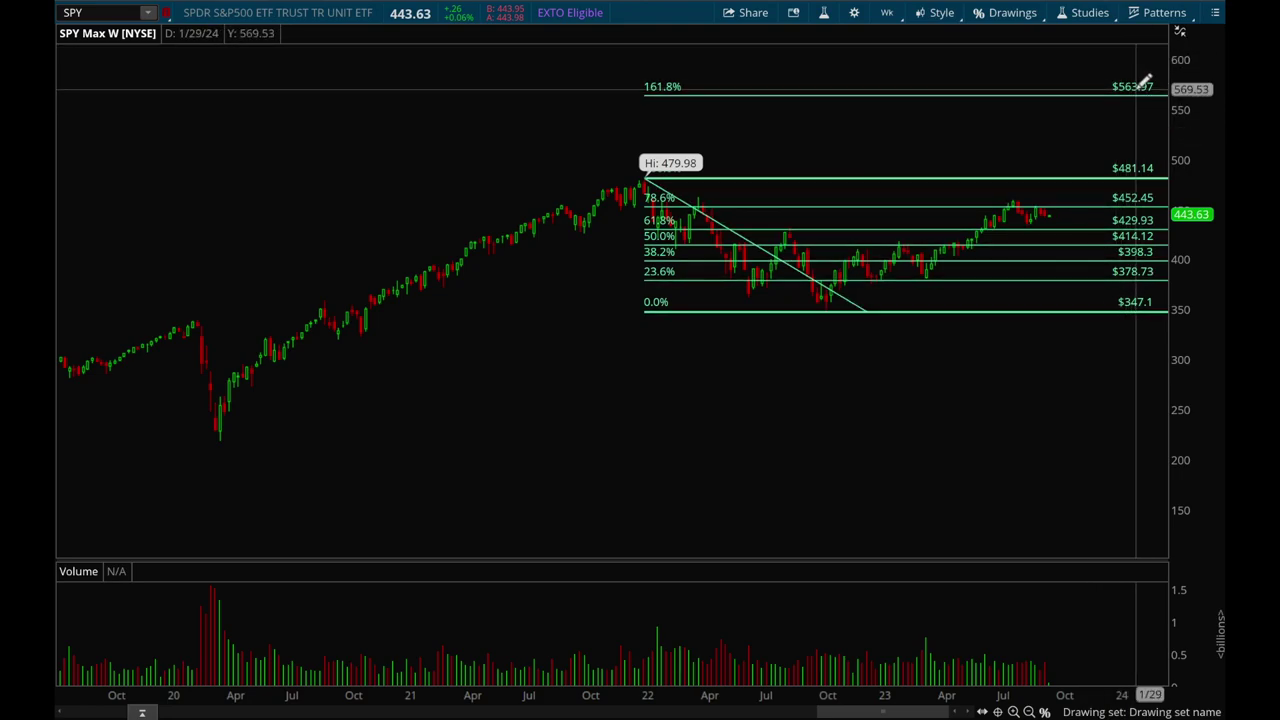
mouse_move(1145, 94)
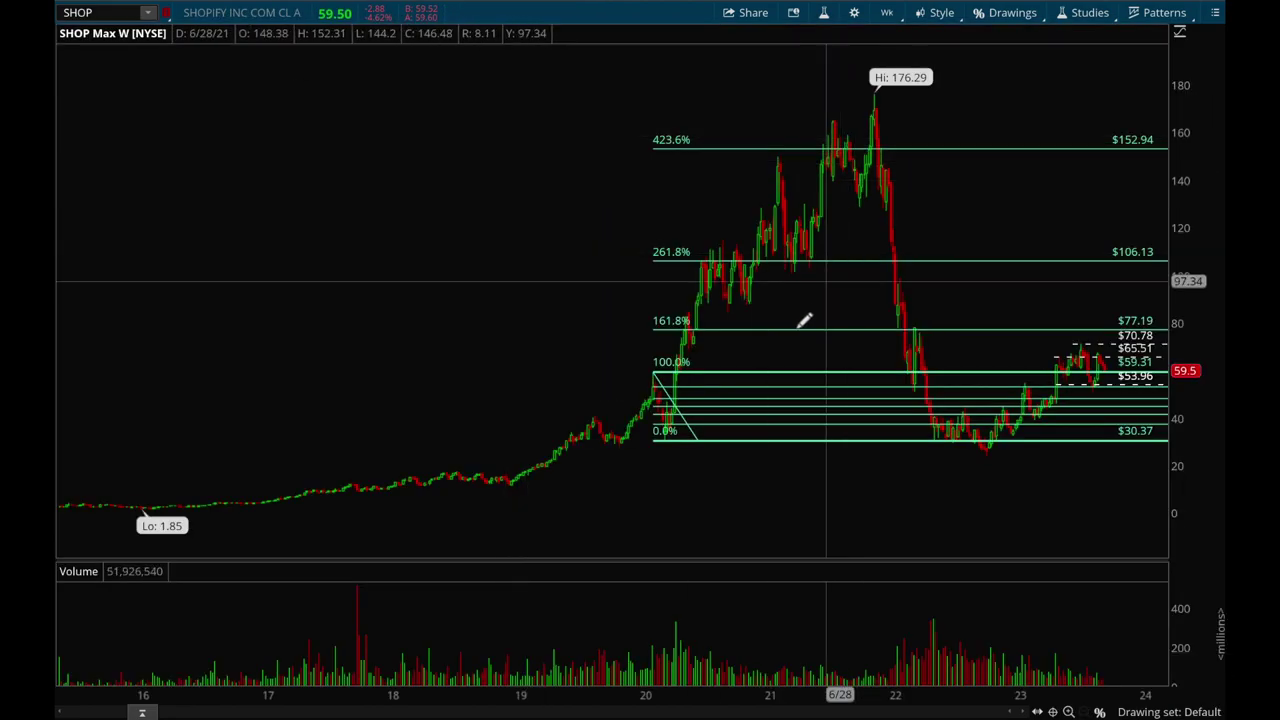
- Remove the existing SHOP Fibonacci and clear all drawings from the drawing set
right_click(783, 374)
left_click(848, 354)
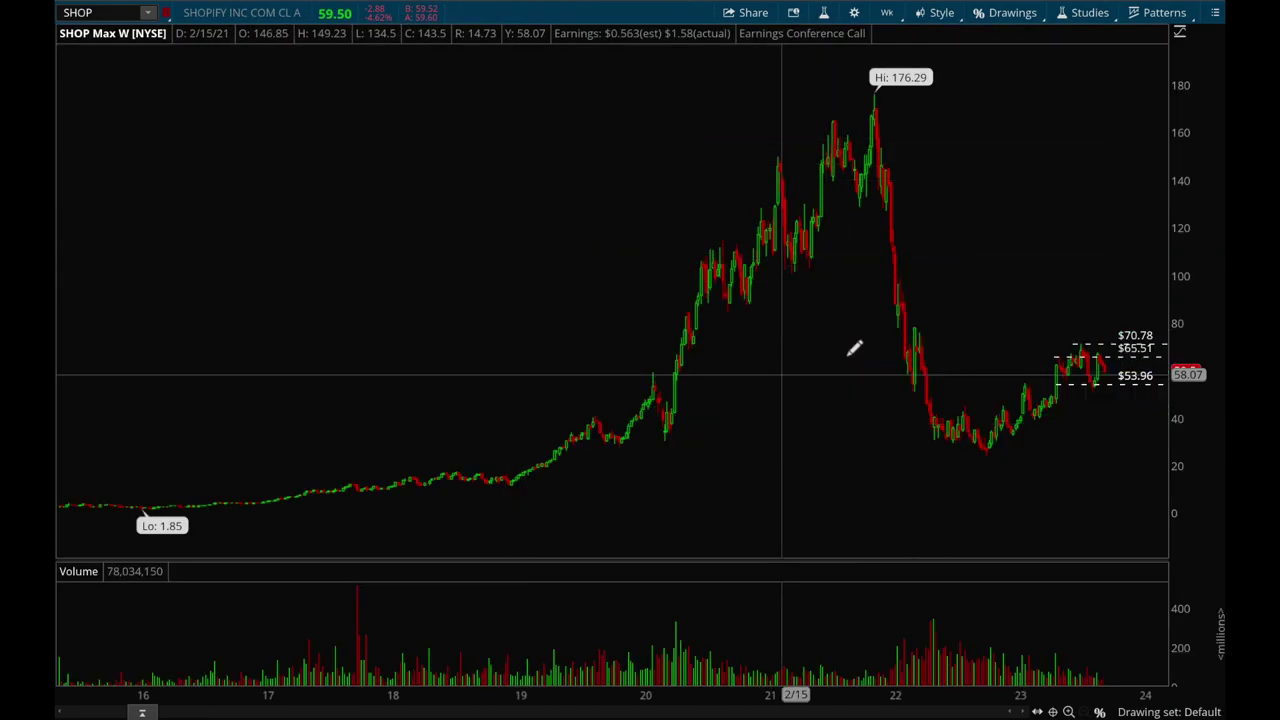
left_click(1008, 14)
mouse_move(959, 218)
left_click(790, 228)
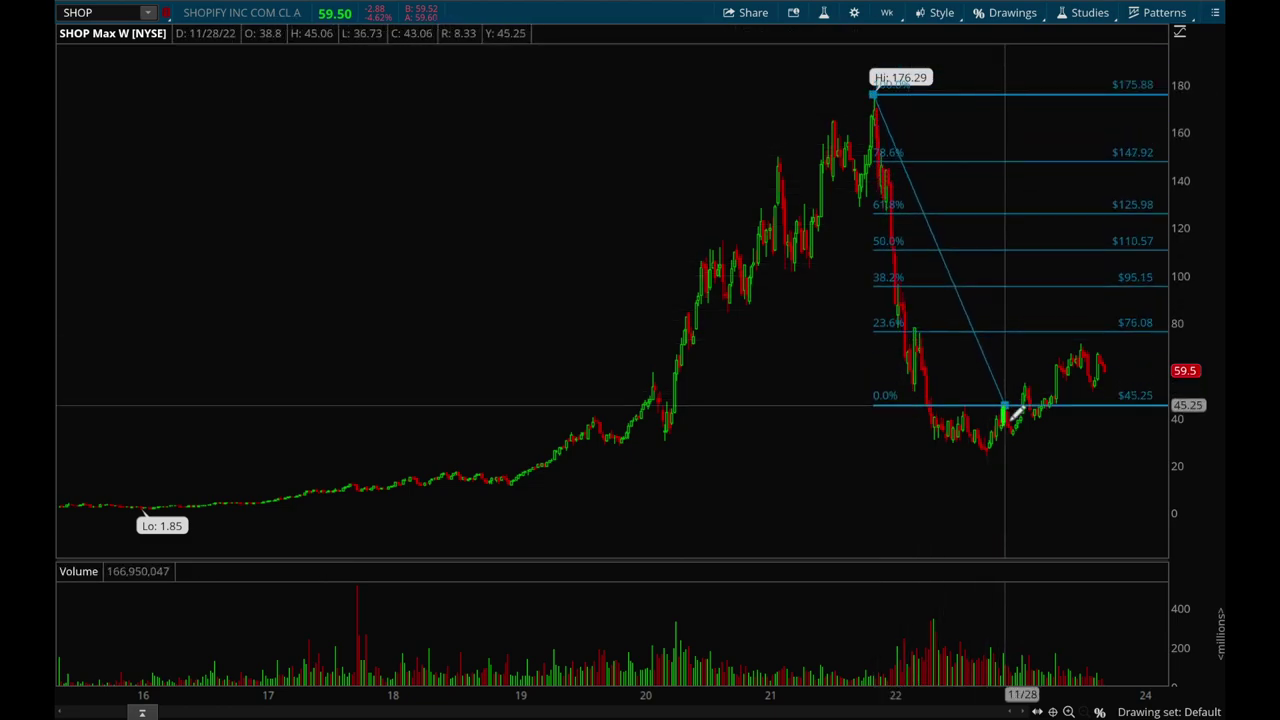
- Anchor the retracement's low at the $23.34 2023 low and rescale prices to check 161.8% at $270.15
left_click(1029, 455)
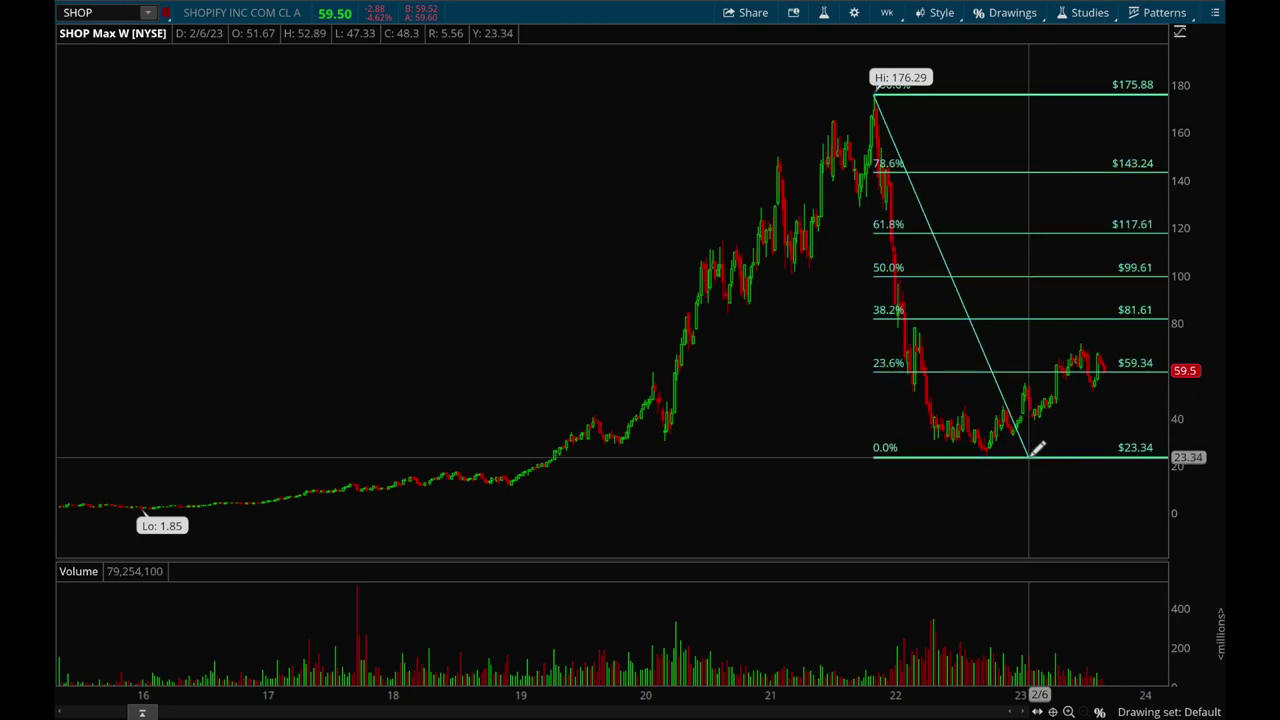
left_click_drag(1198, 69, 1198, 130)
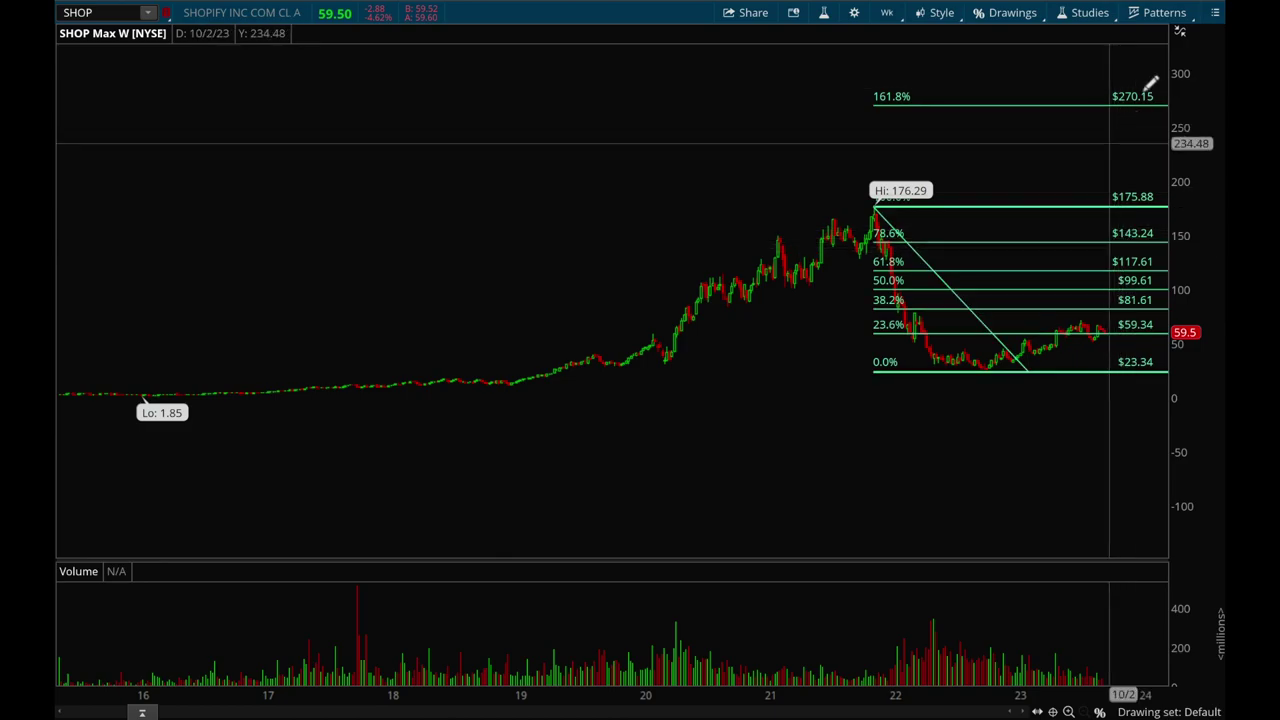
left_click_drag(1182, 108, 1182, 145)
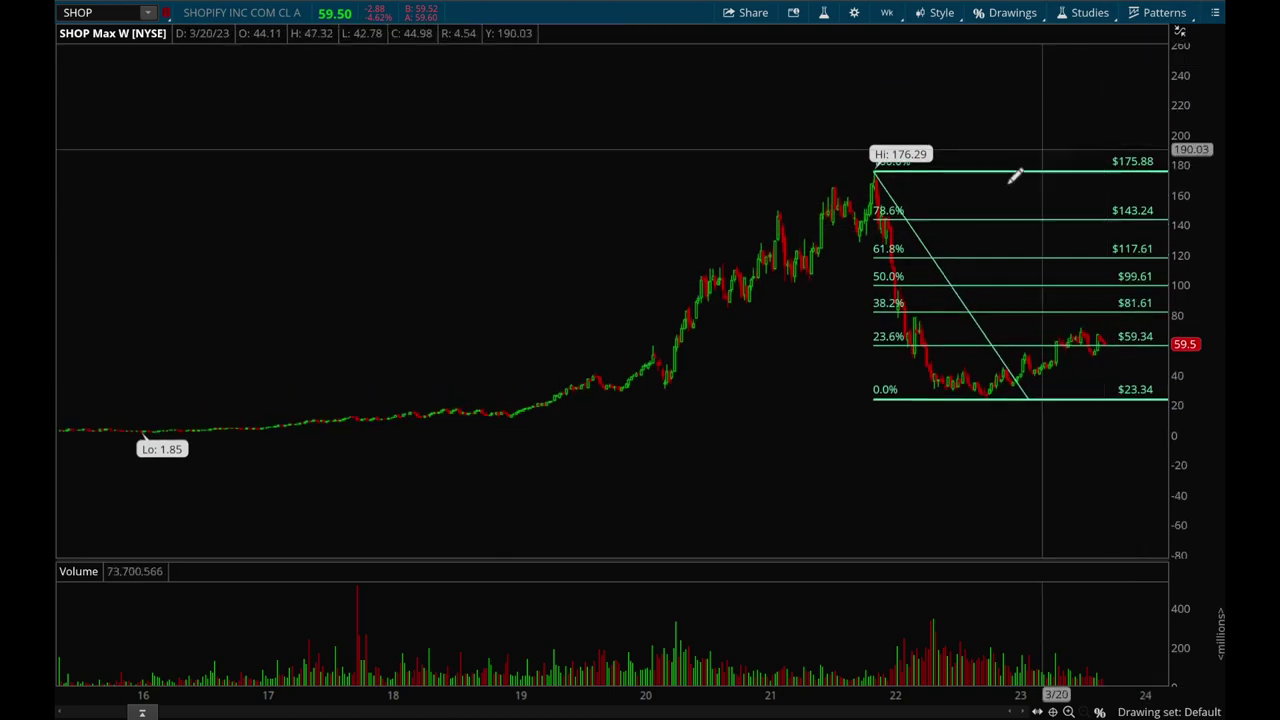
right_click(998, 217)
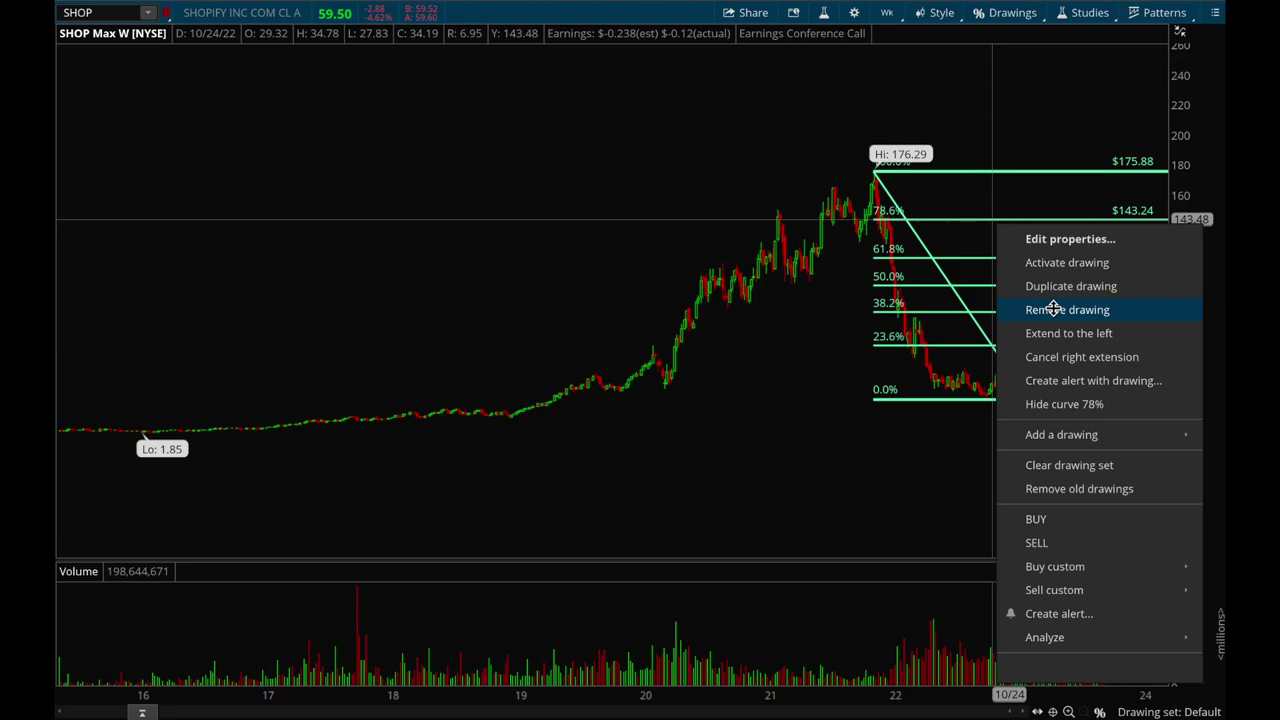
- Swap the old SHOP Fib for one from $59.57 to $30.07, zoomed to 2019–2024
left_click(1054, 309)
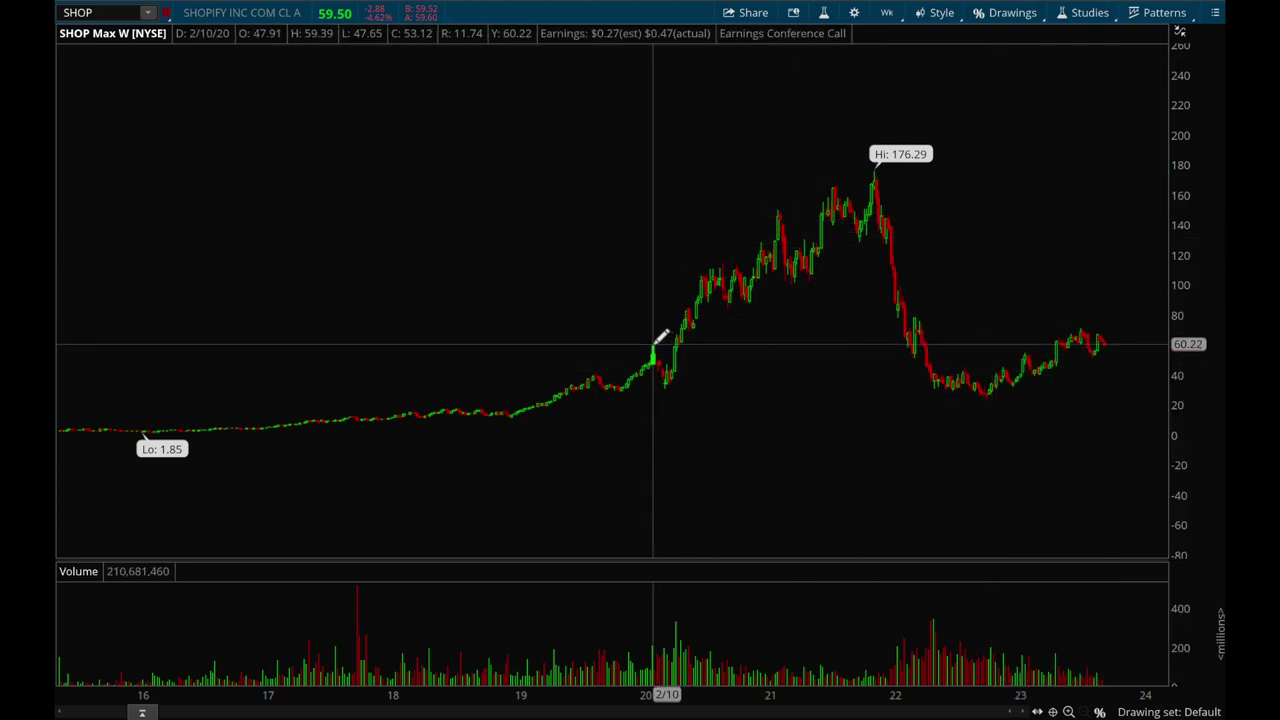
left_click_drag(654, 344, 697, 386)
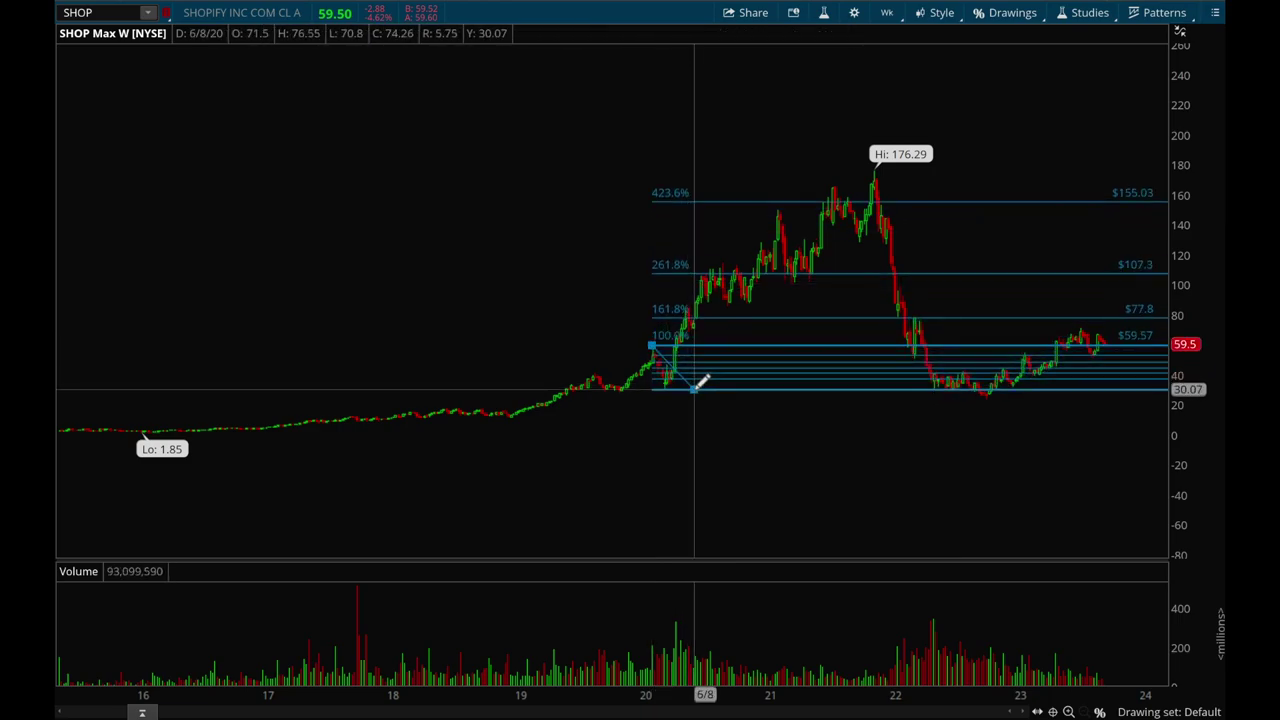
left_click_drag(1140, 409, 532, 410)
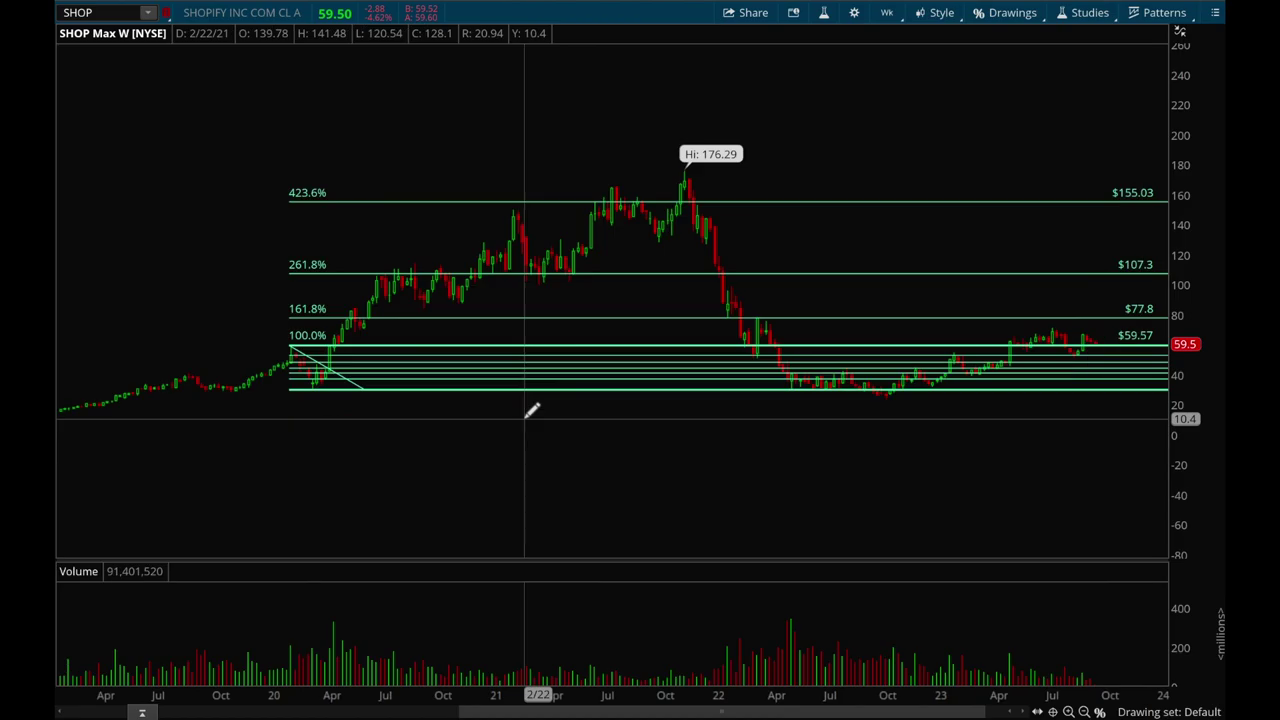
left_click_drag(1189, 223, 1198, 106)
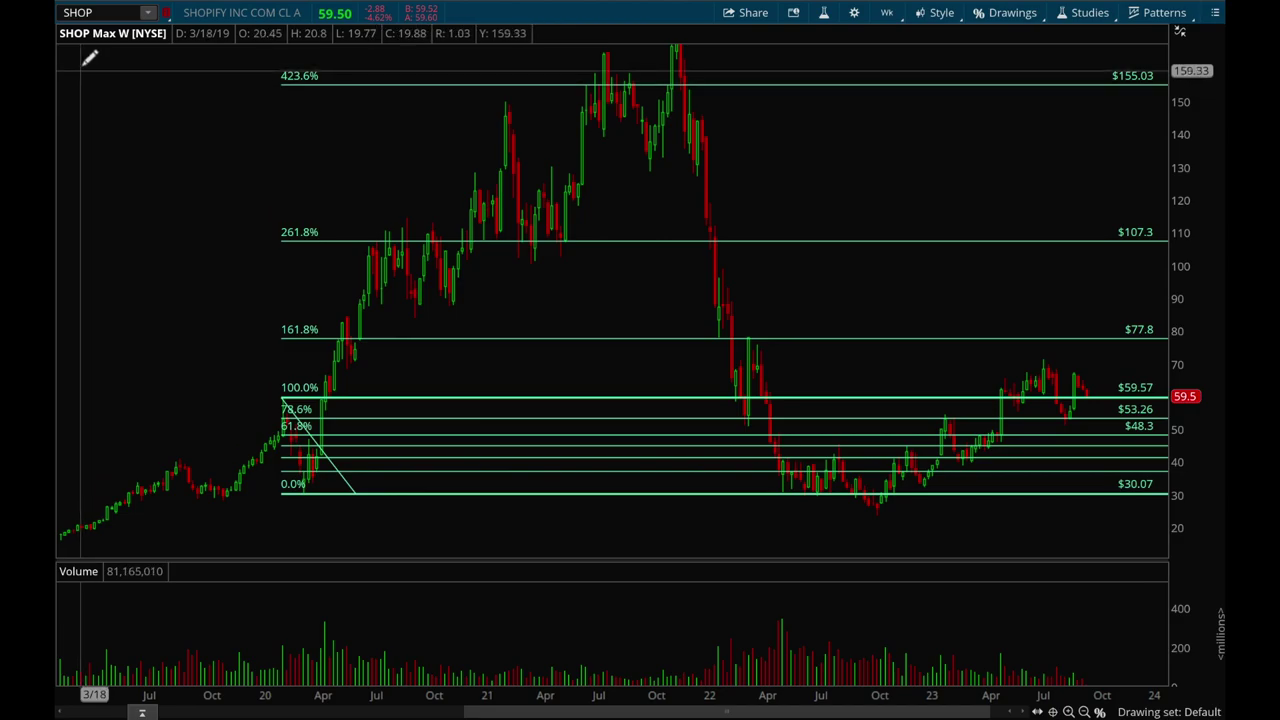
- Load the SQ weekly chart and remove its existing Fibonacci drawing
left_click(101, 14)
type("SQ")
key("Return")
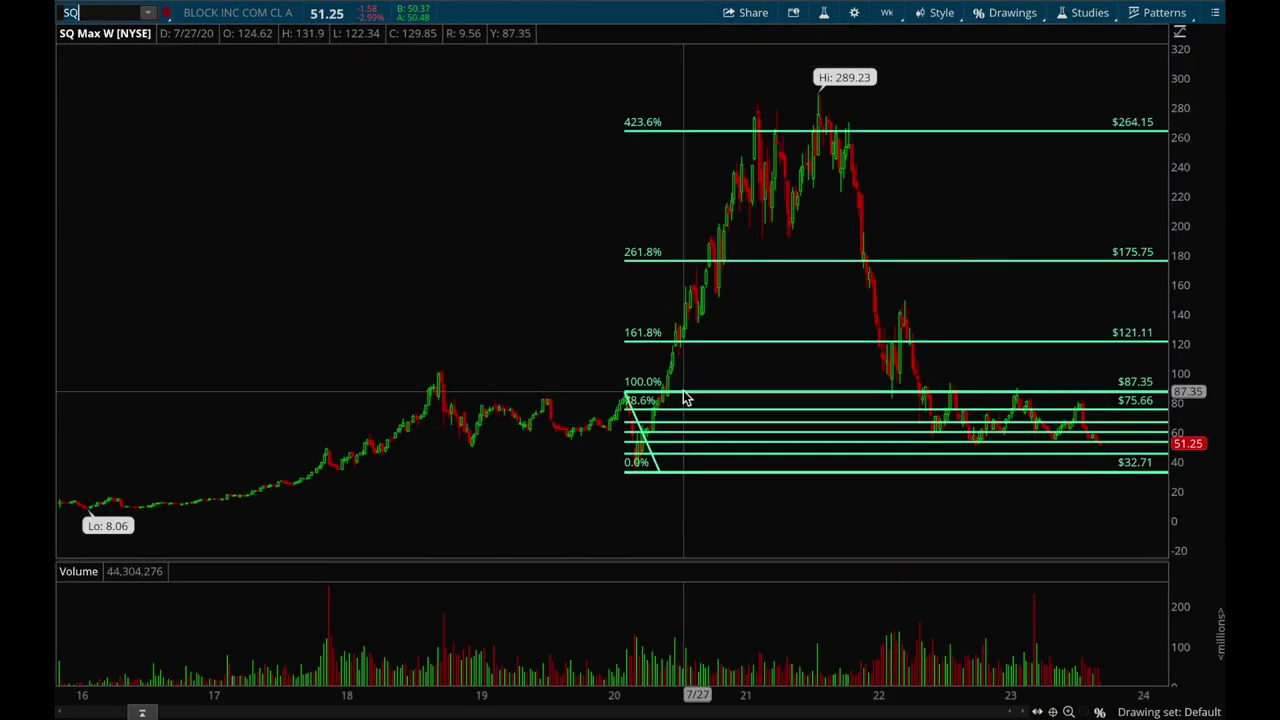
right_click(688, 388)
left_click(748, 352)
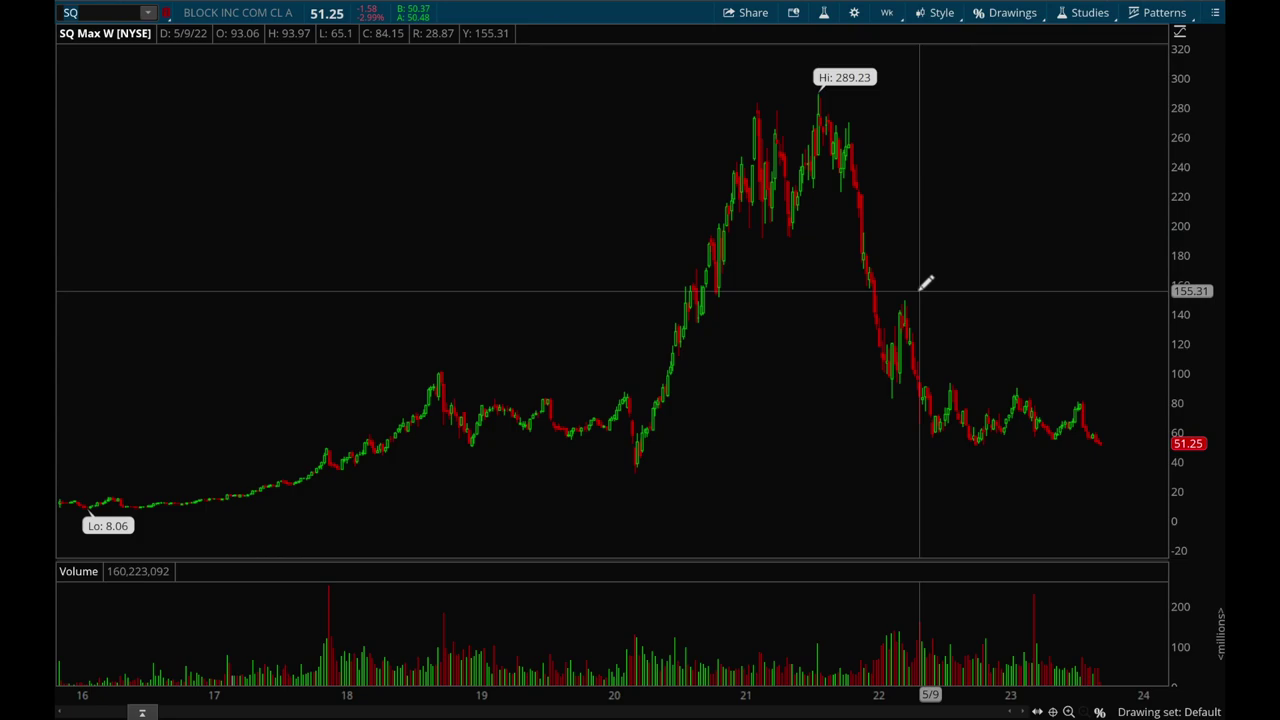
- Draw a trial retracement from the 289.23 peak, rescale to check 161.8%, then delete it
left_click_drag(818, 90, 1021, 447)
left_click_drag(1196, 68, 1191, 125)
mouse_move(1194, 181)
left_mouse_down()
mouse_move(1193, 215)
mouse_move(1192, 190)
left_mouse_up()
right_click(968, 197)
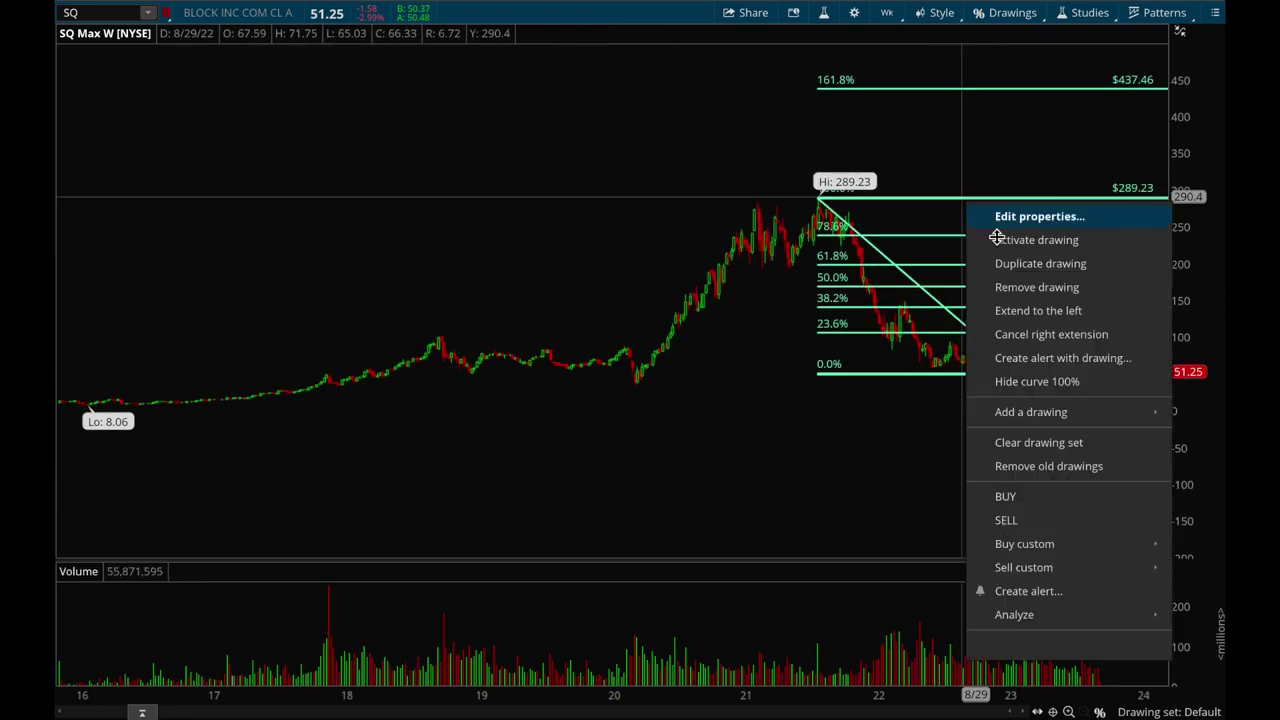
left_click(1016, 284)
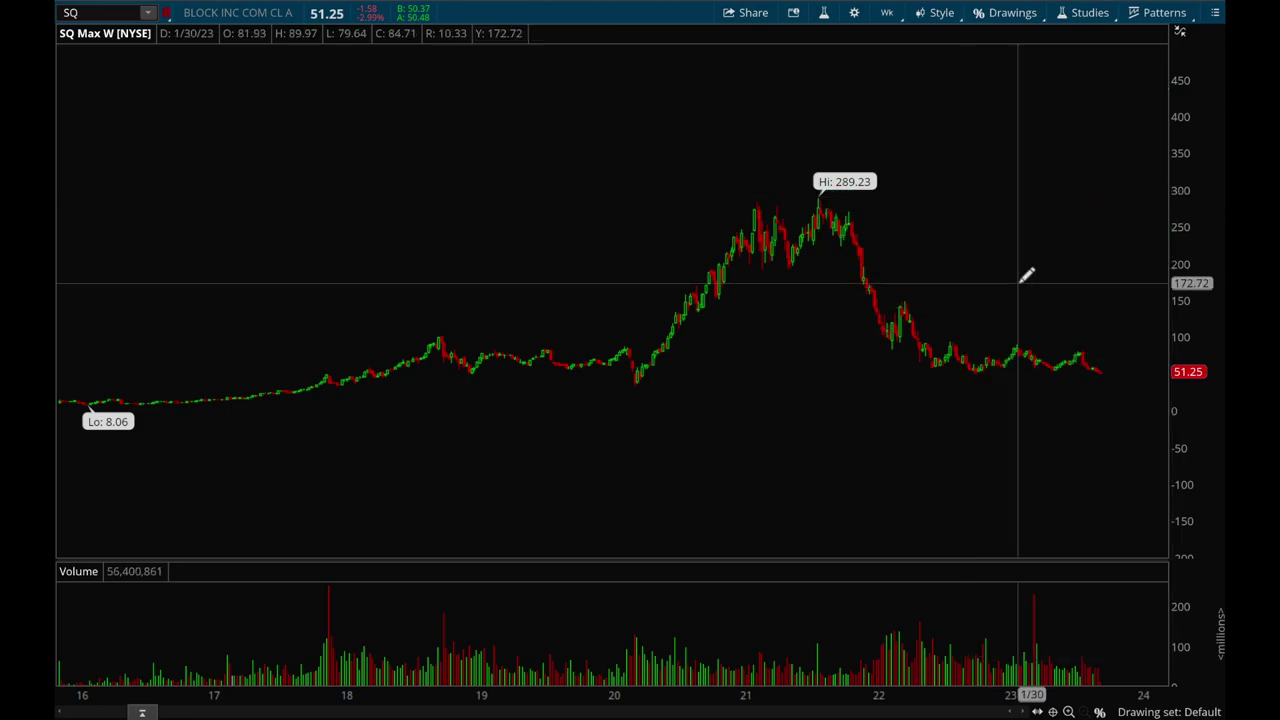
- Draw the SQ Fibonacci from $91.14 to $30.96 and scale prices to 0–300 to show $285.88
left_click(626, 343)
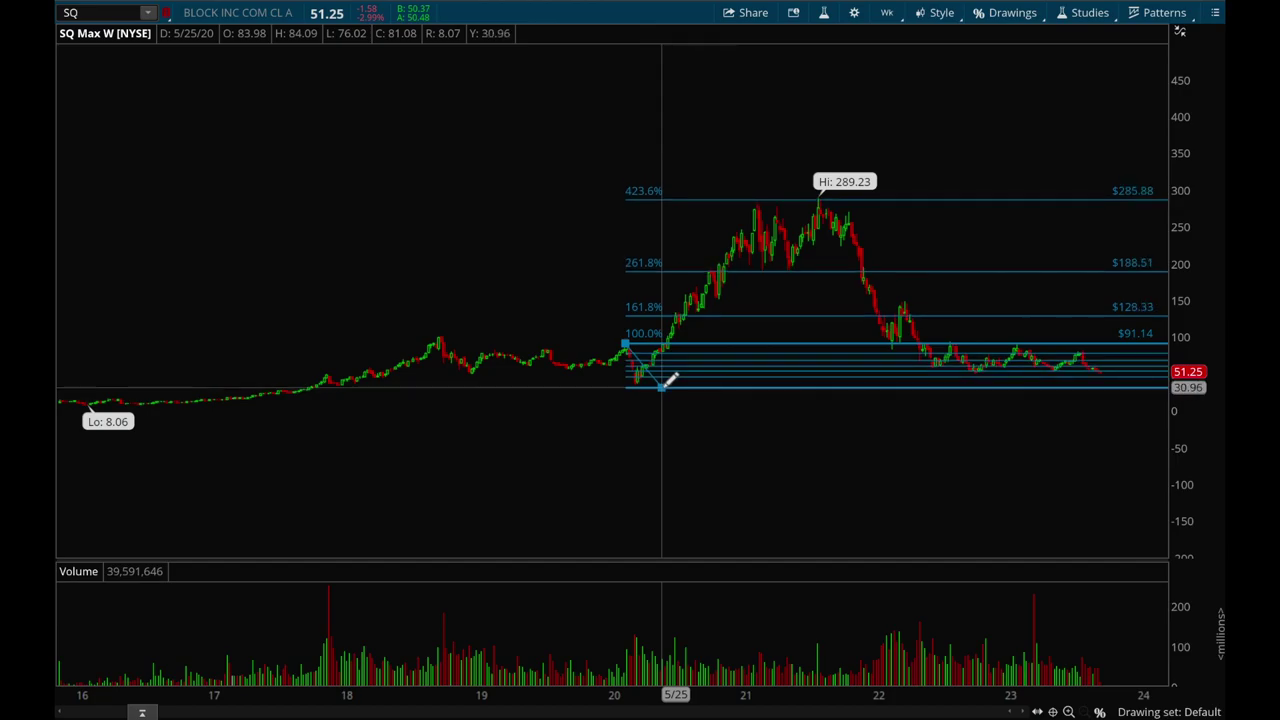
left_click(661, 386)
left_click_drag(1123, 409, 498, 411)
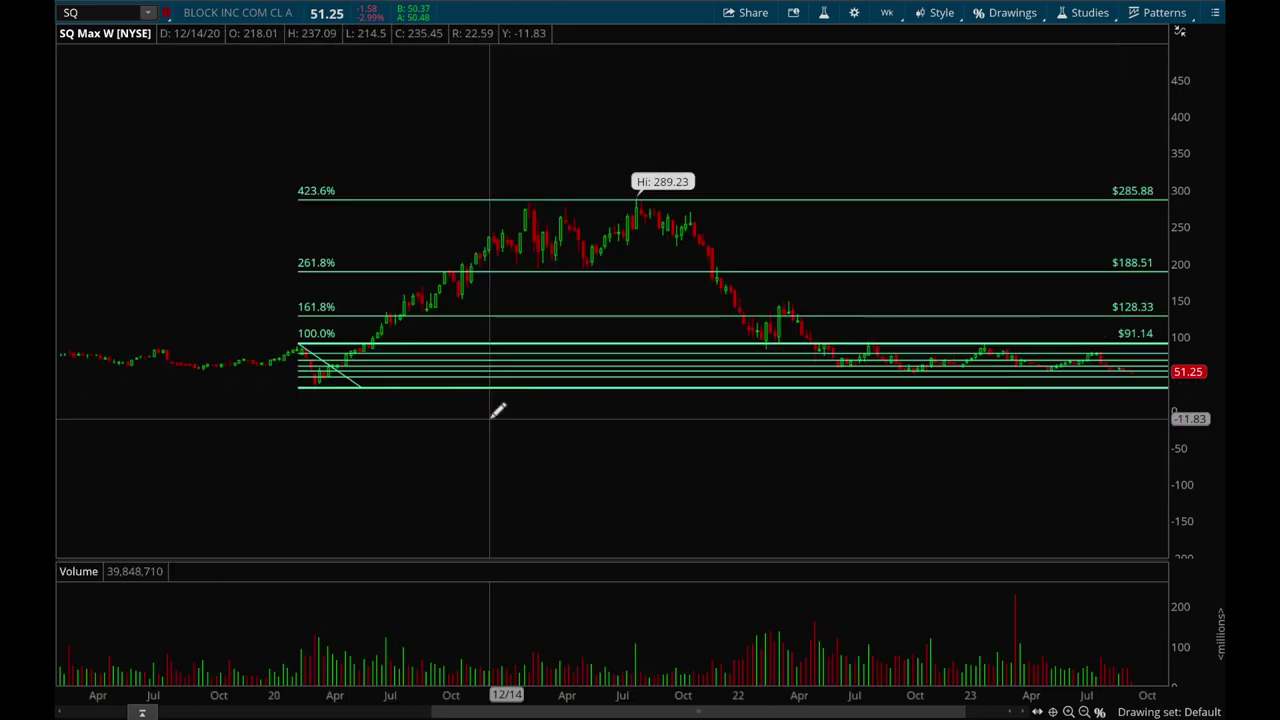
left_click_drag(1200, 190, 1218, 42)
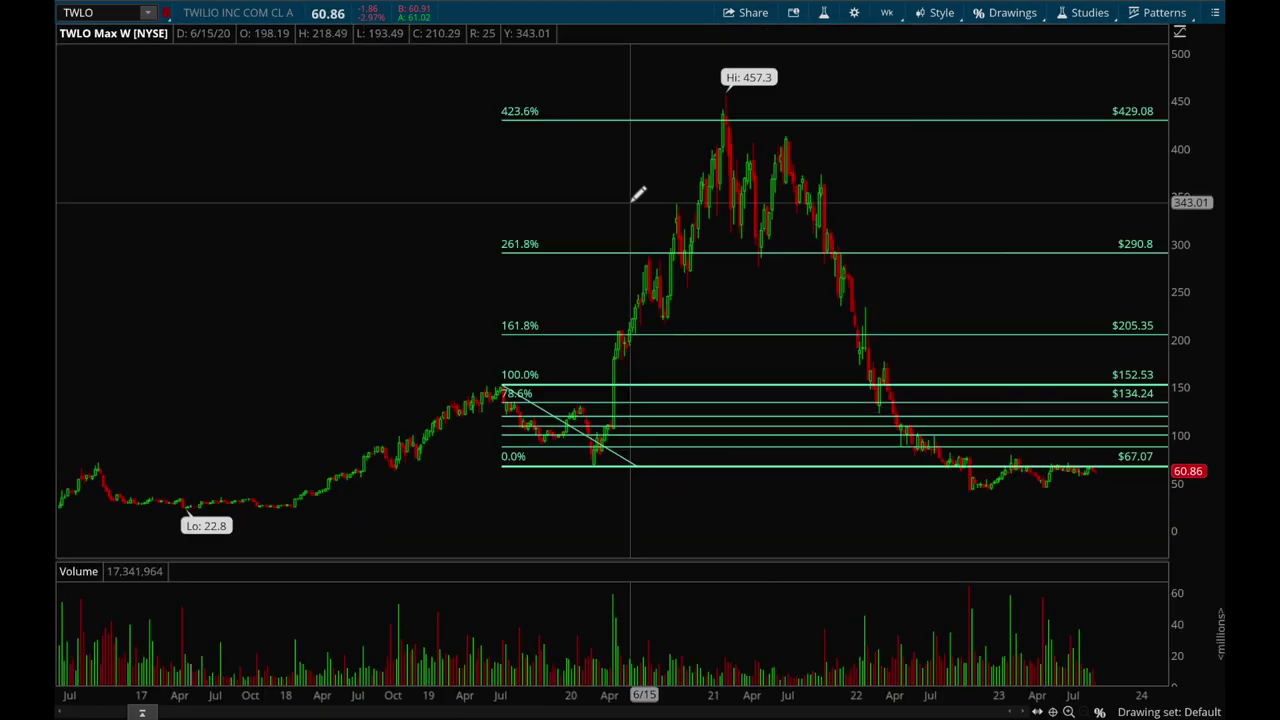
- Zoom TWLO to April 2019–October 2023, showing its $152.53–$67.07 Fibonacci reaching $429.08
left_click_drag(1110, 186, 310, 188)
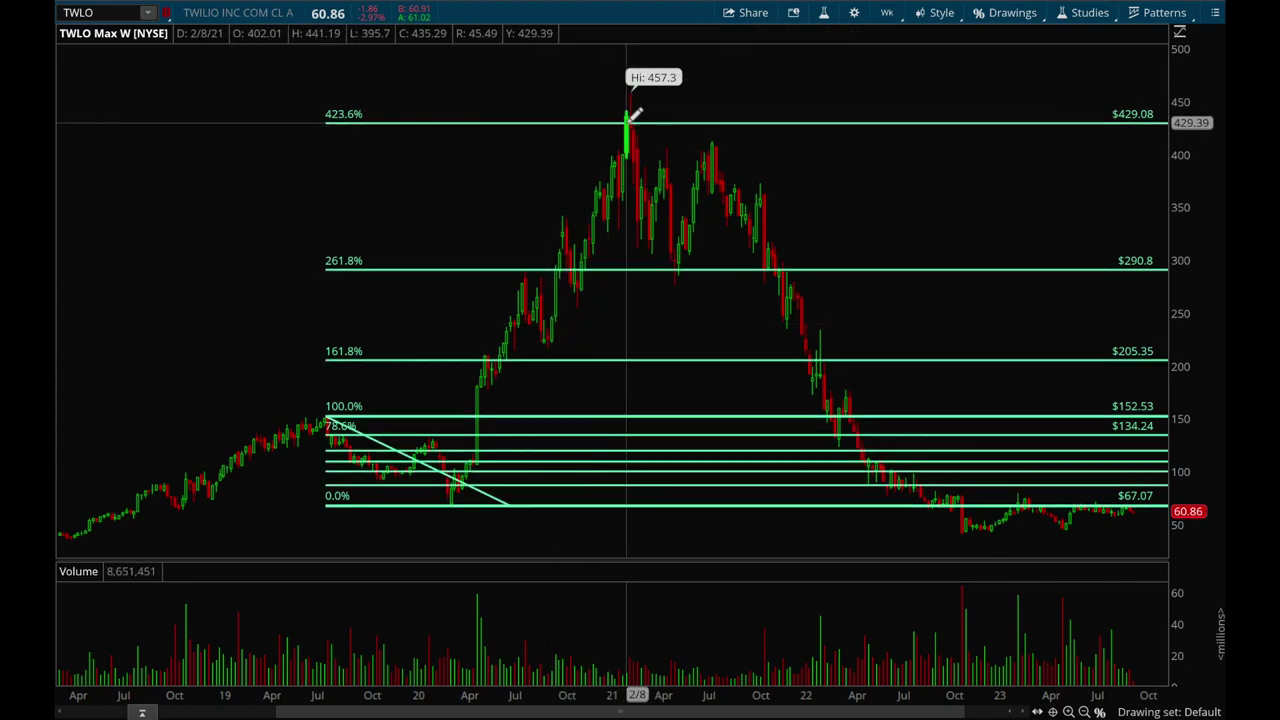
mouse_move(633, 114)
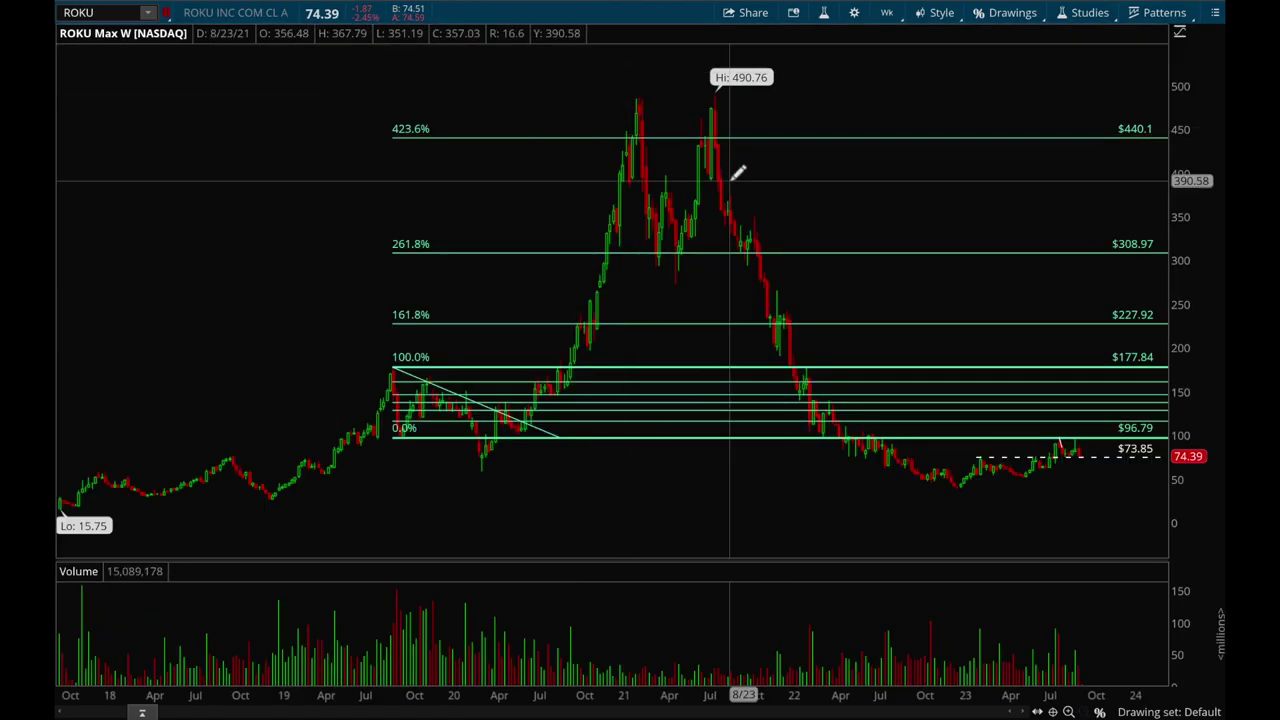
- Zoom ROKU to late 2018–early 2023, delete the old Fibonacci, and draw a new one from $178.04 to $58.08
left_click_drag(1006, 263, 271, 243)
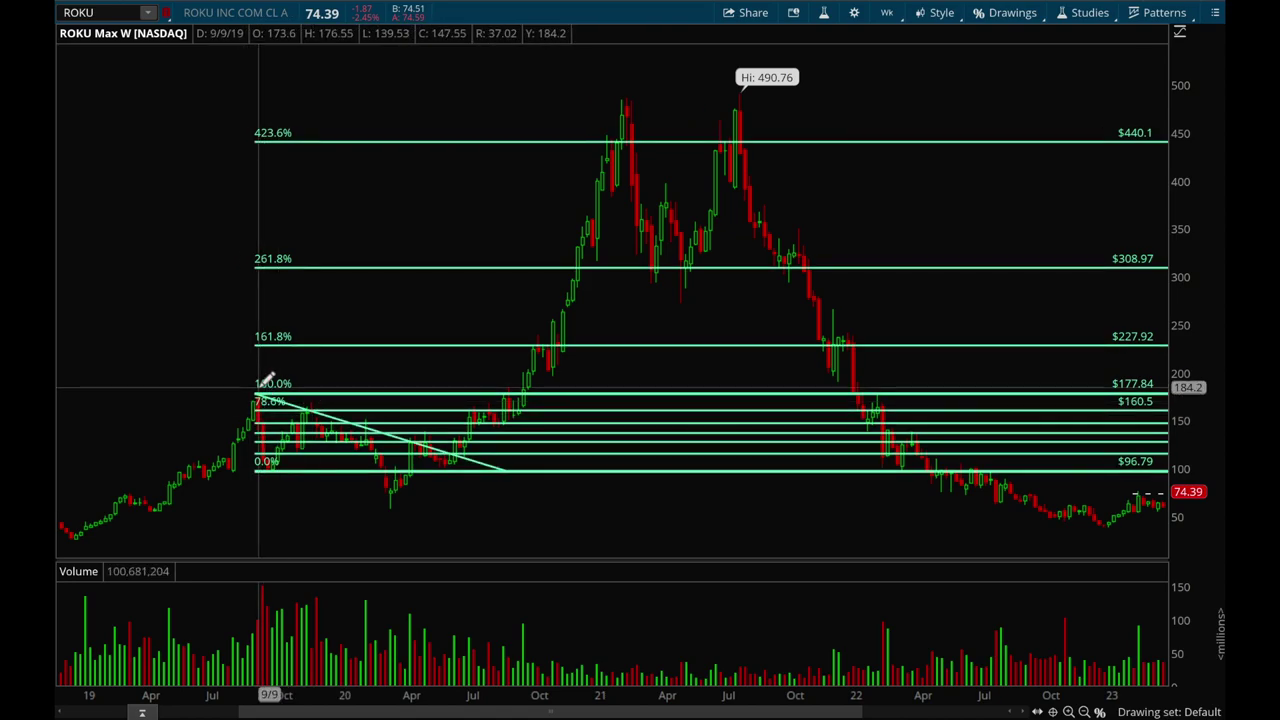
right_click(455, 468)
left_click(518, 352)
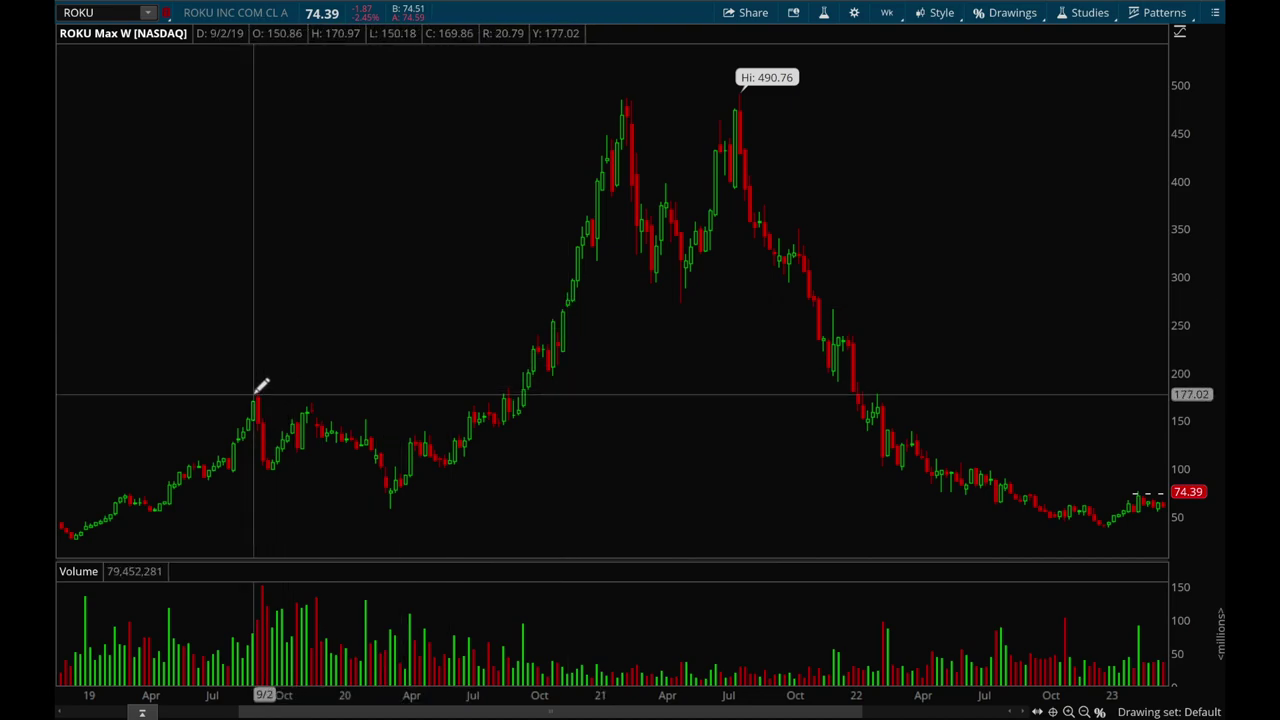
left_click_drag(258, 388, 432, 508)
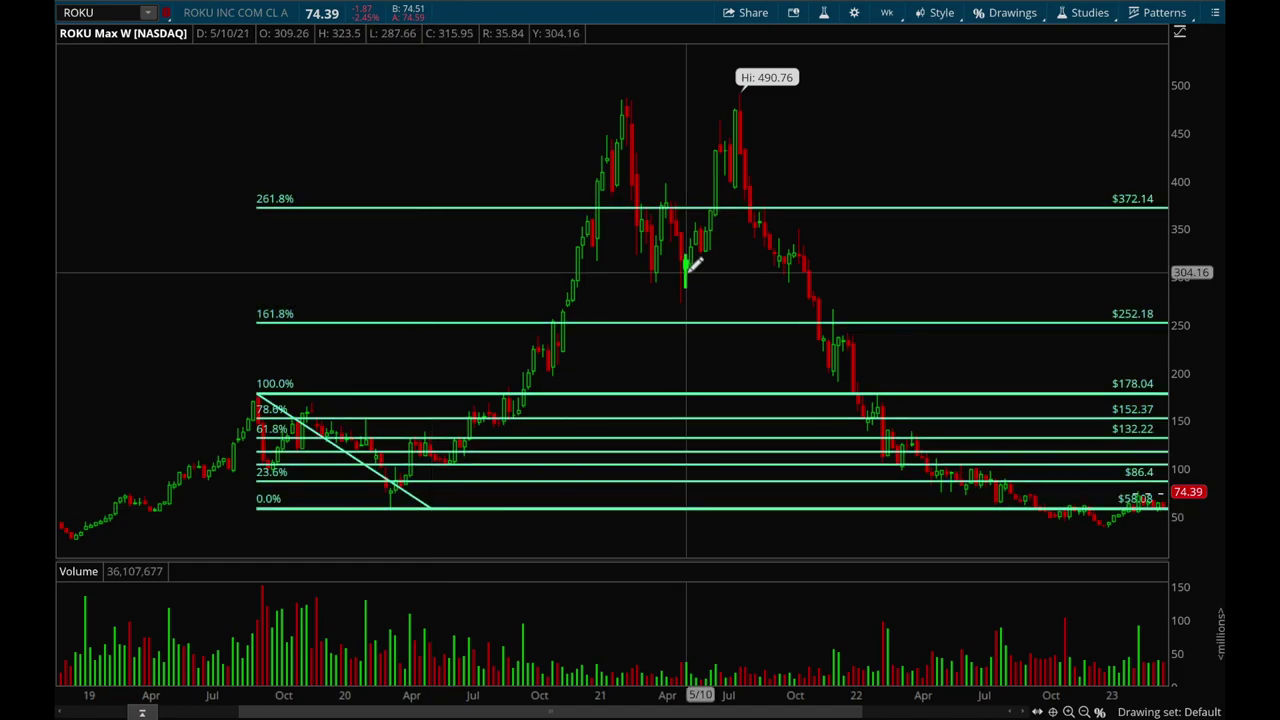
scroll(540, 455, "down", 3)
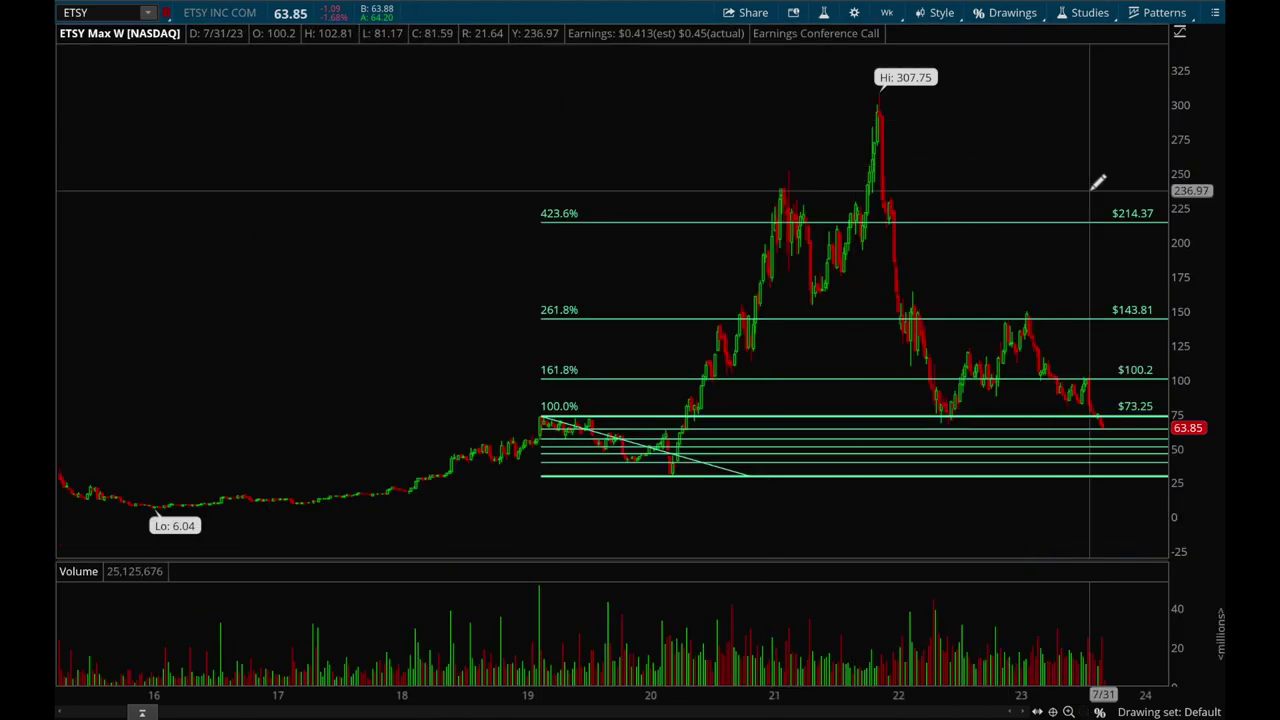
- Zoom the AMZN weekly chart to 2018–2024 to show its $102.64–$64.66 Fibonacci with $164.09 target
left_click_drag(1094, 180, 394, 212)
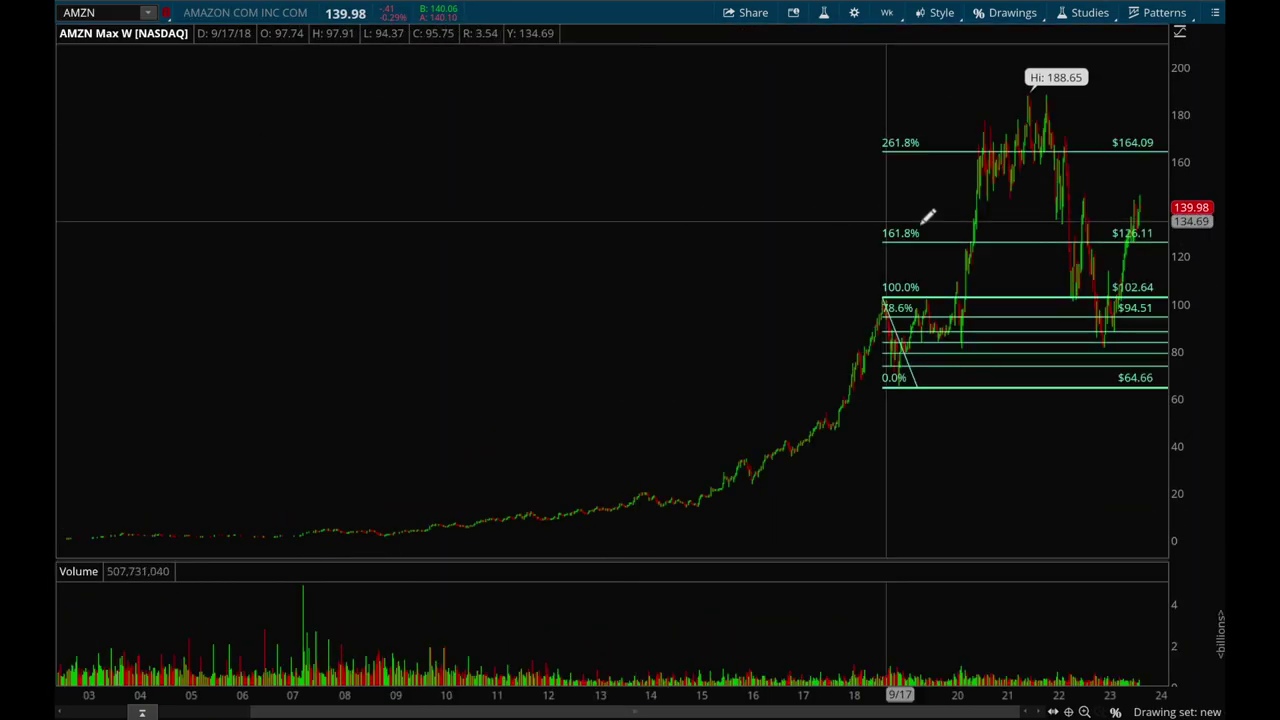
scroll(730, 230, "down", 3)
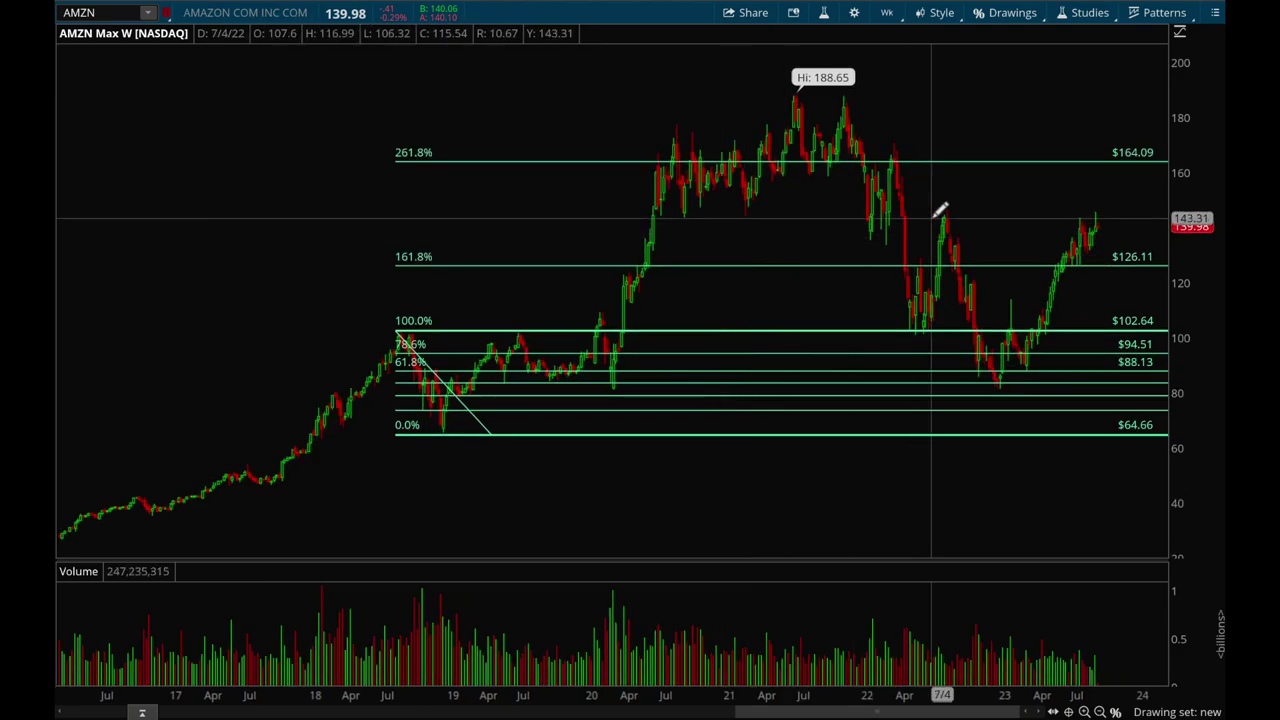
left_click_drag(1123, 223, 274, 275)
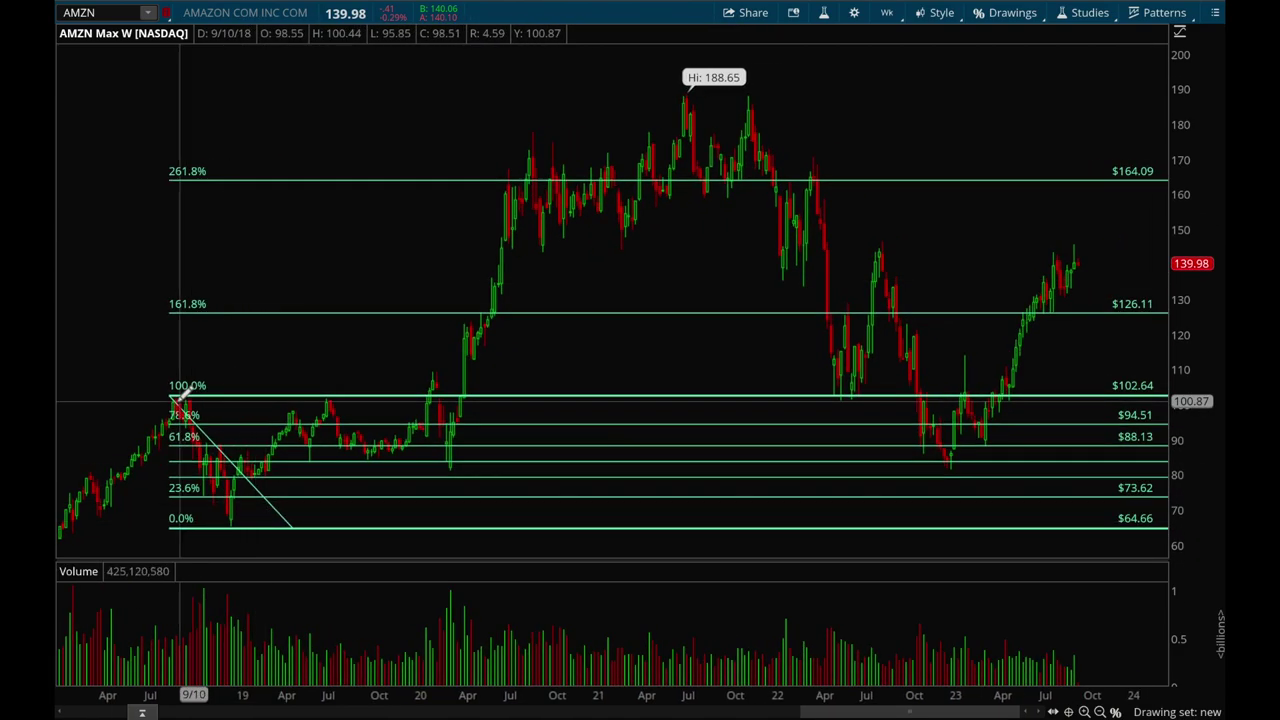
- Go to the symbol box to load the CRWD weekly chart
mouse_move(175, 396)
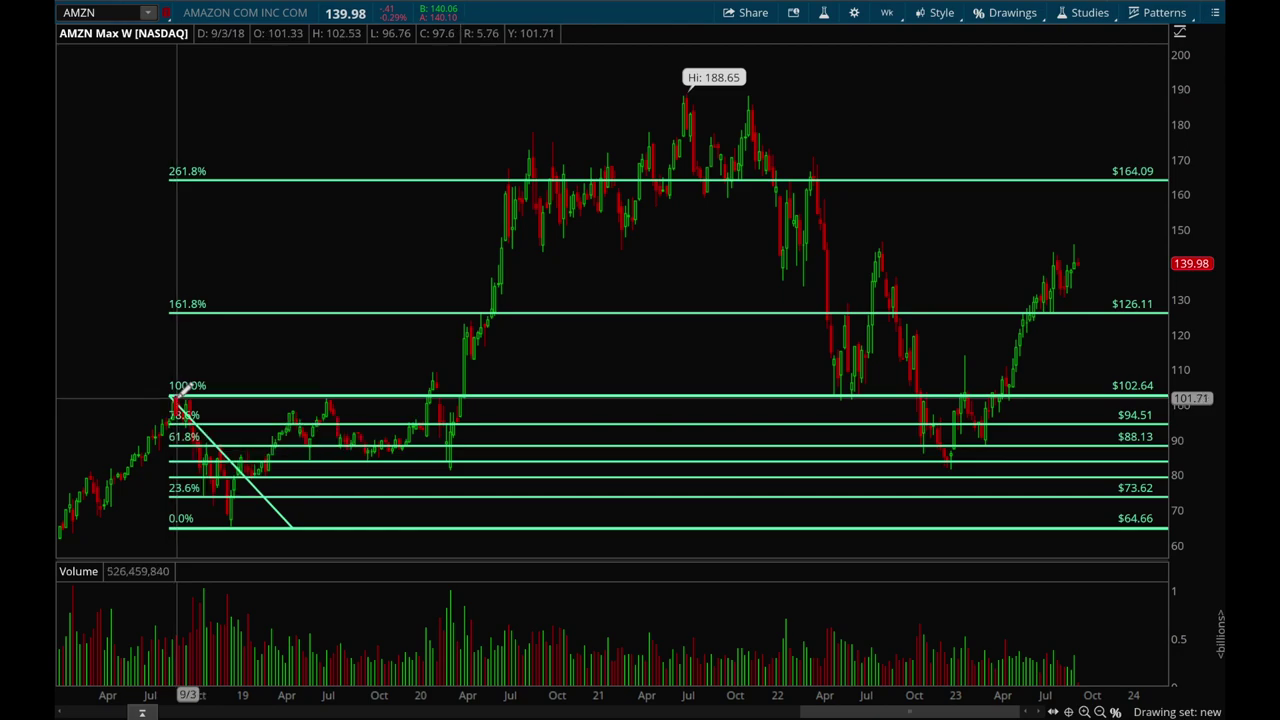